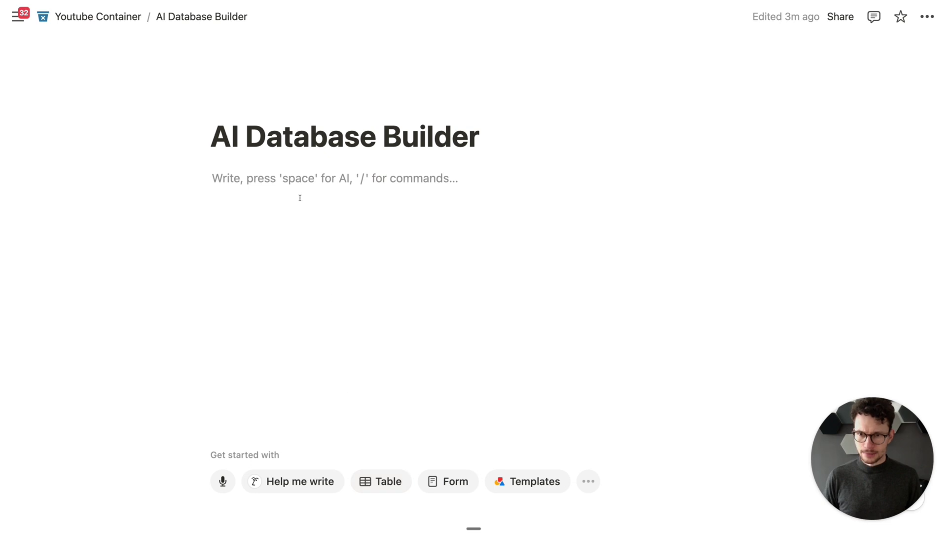
- Insert an inline database with /data and start building it with AI
type("/data")
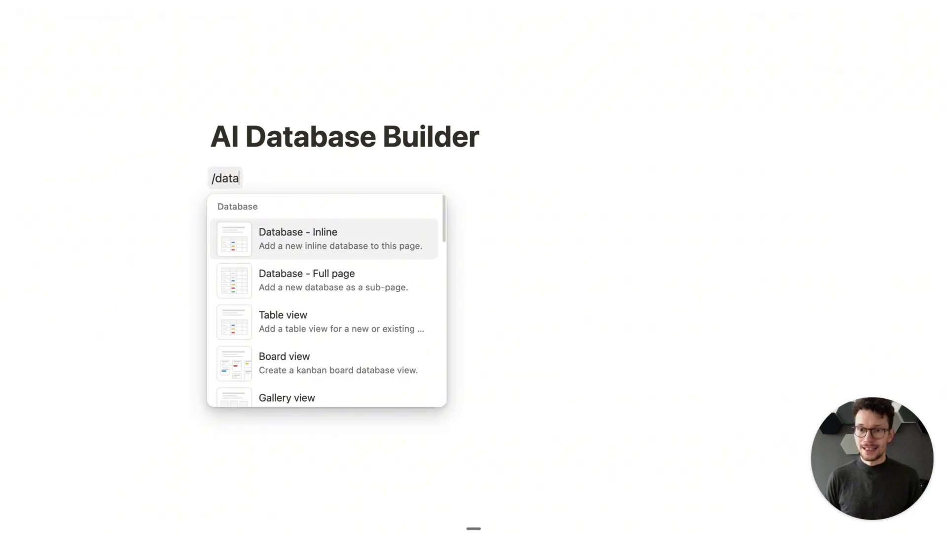
key("Return")
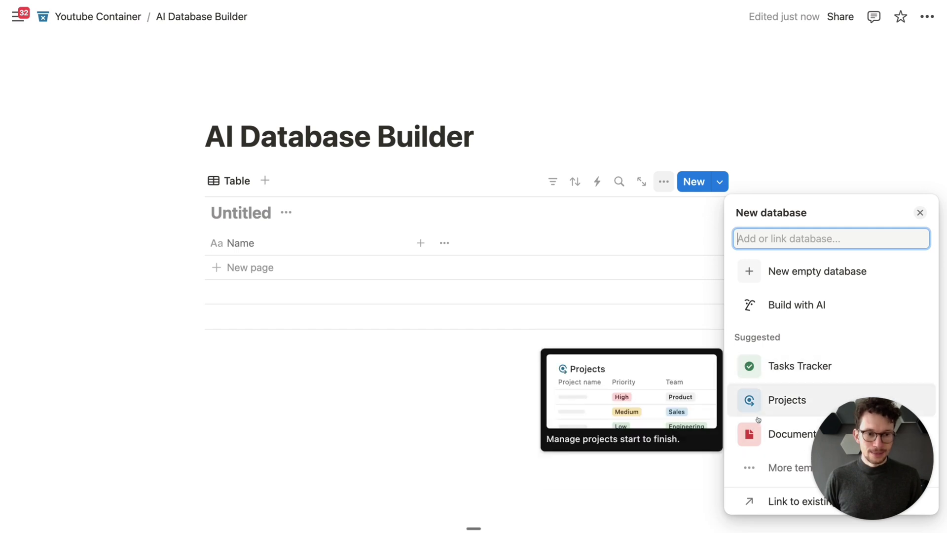
left_click(768, 308)
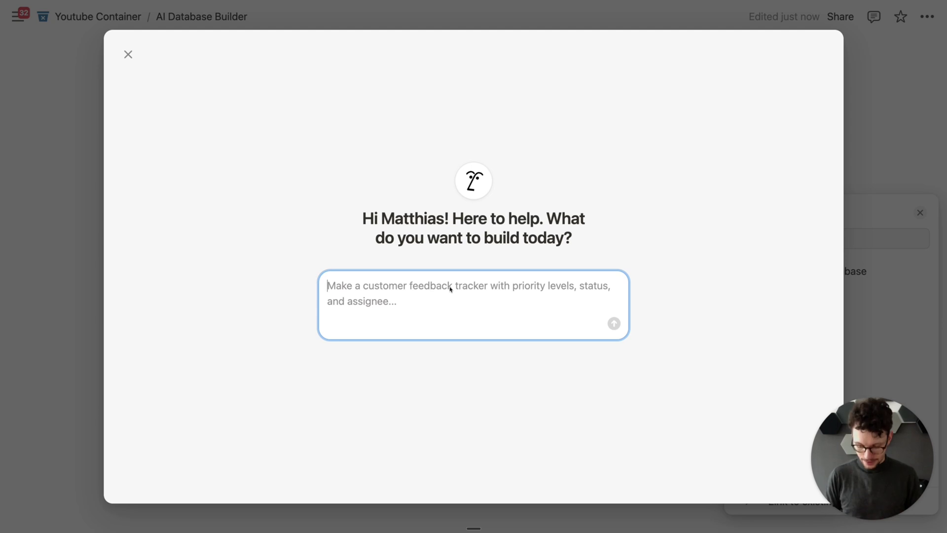
- Ask the AI builder: 'please create a crm for my cafe notion business'
type("please create a crm for my")
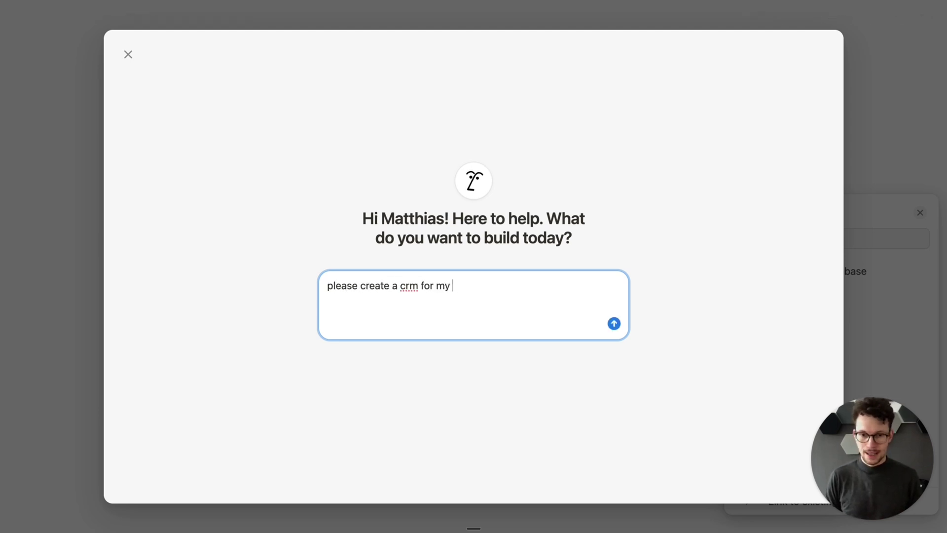
type(" cafe notion business")
key("Return")
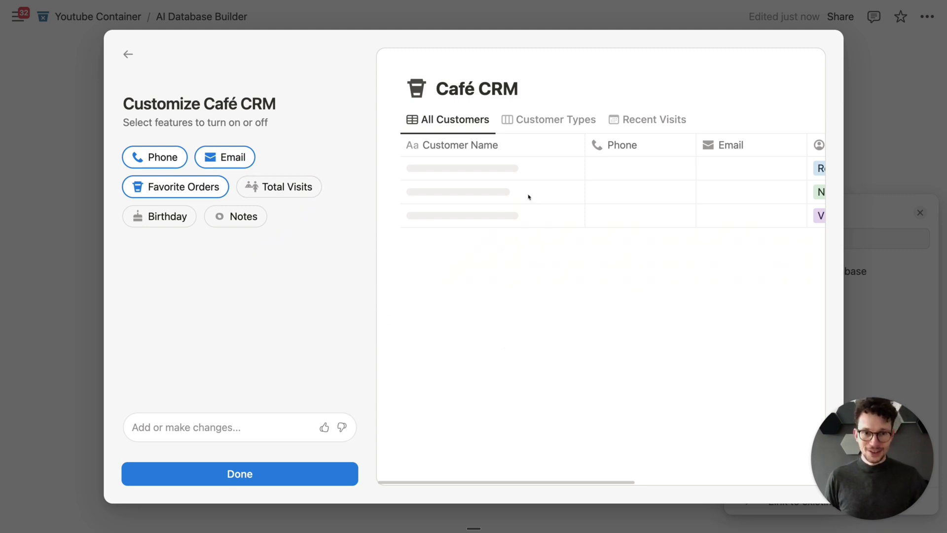
- Add Total Visits, Birthday and Notes to the Café CRM and place it on the page
scroll(524, 163, "right", 3)
scroll(525, 155, "left", 3)
scroll(542, 153, "right", 5)
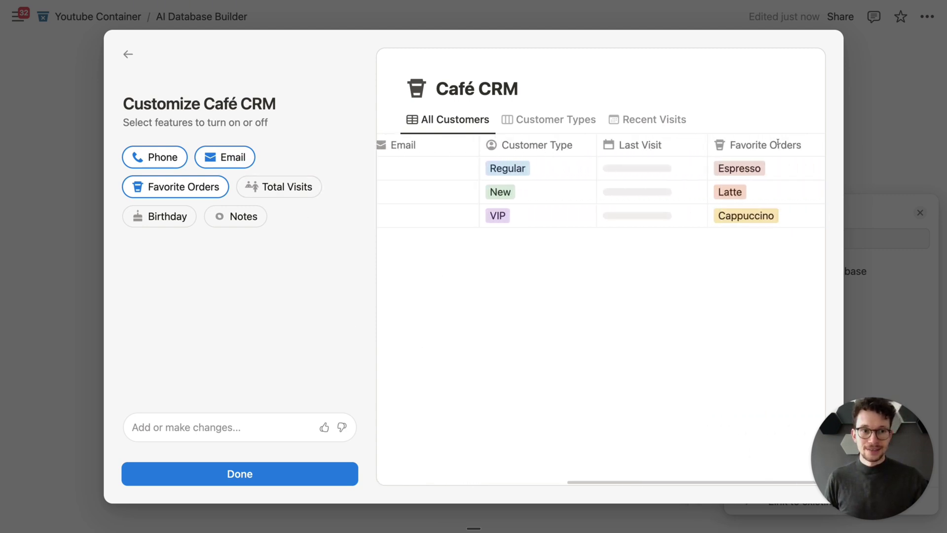
left_click(308, 192)
scroll(637, 155, "right", 3)
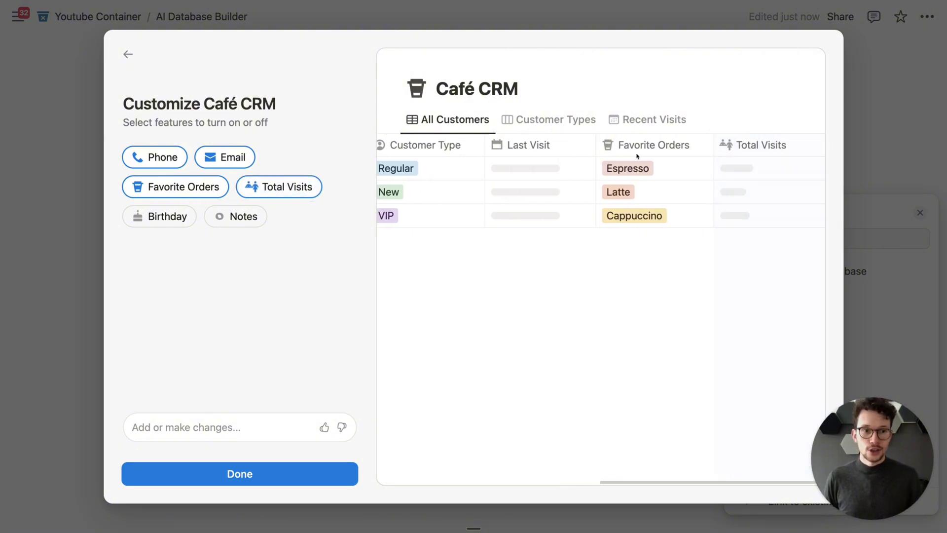
left_click(182, 220)
left_click(245, 216)
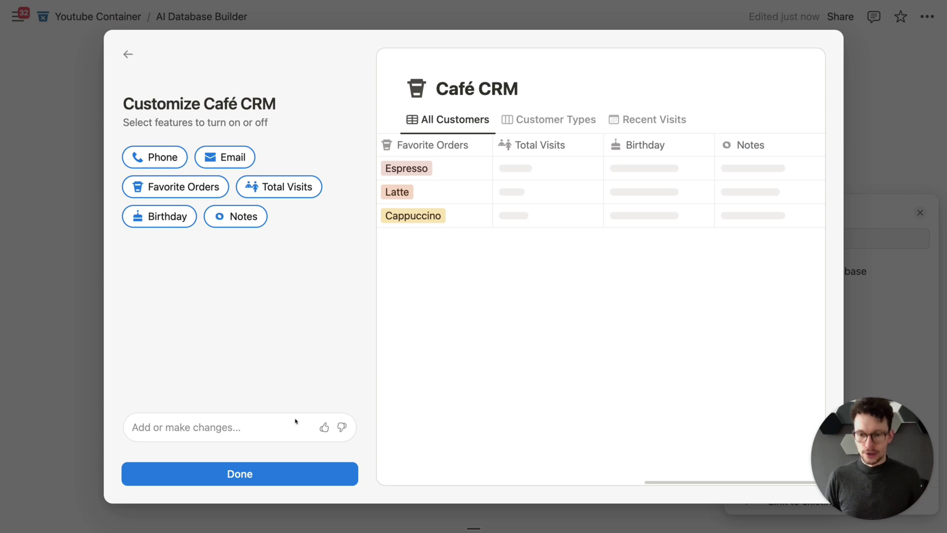
left_click(288, 474)
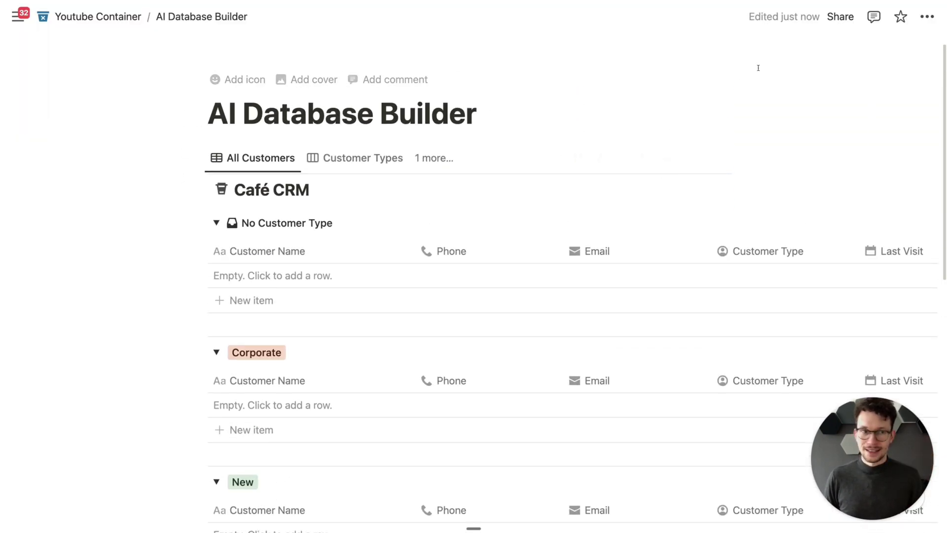
- Switch the AI Database Builder page to full width
left_click(927, 17)
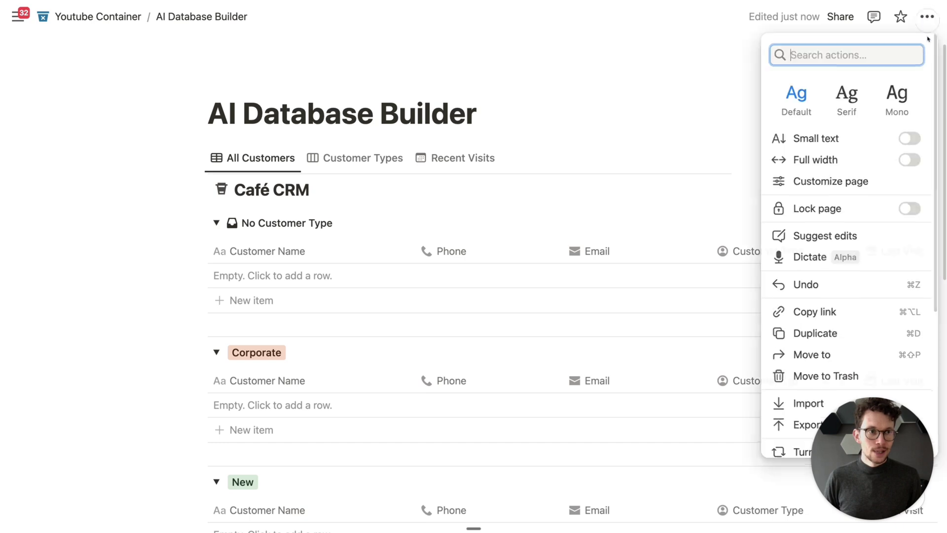
left_click(909, 159)
left_click(400, 109)
scroll(196, 138, "down", 2)
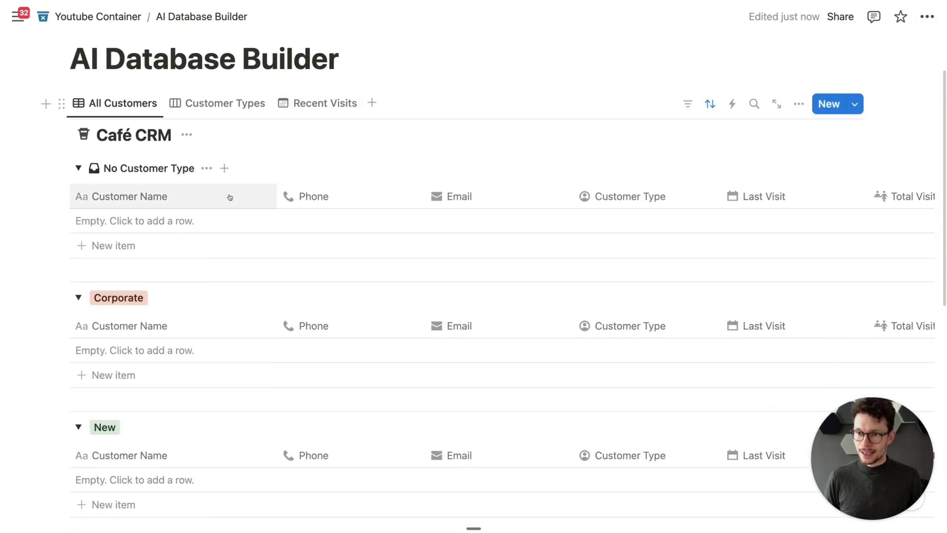
scroll(286, 183, "down", 1)
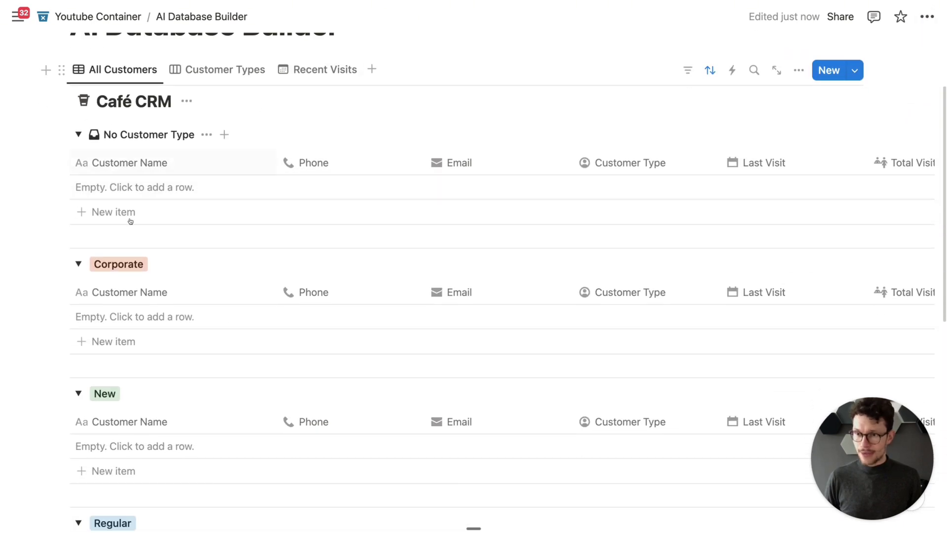
scroll(125, 270, "down", 2)
scroll(127, 261, "down", 1)
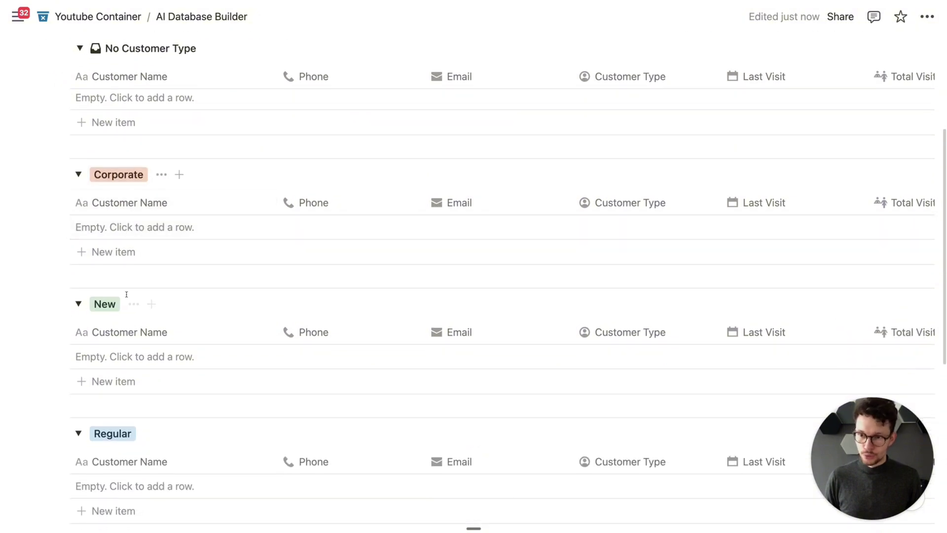
scroll(133, 341, "up", 4)
scroll(499, 198, "up", 1)
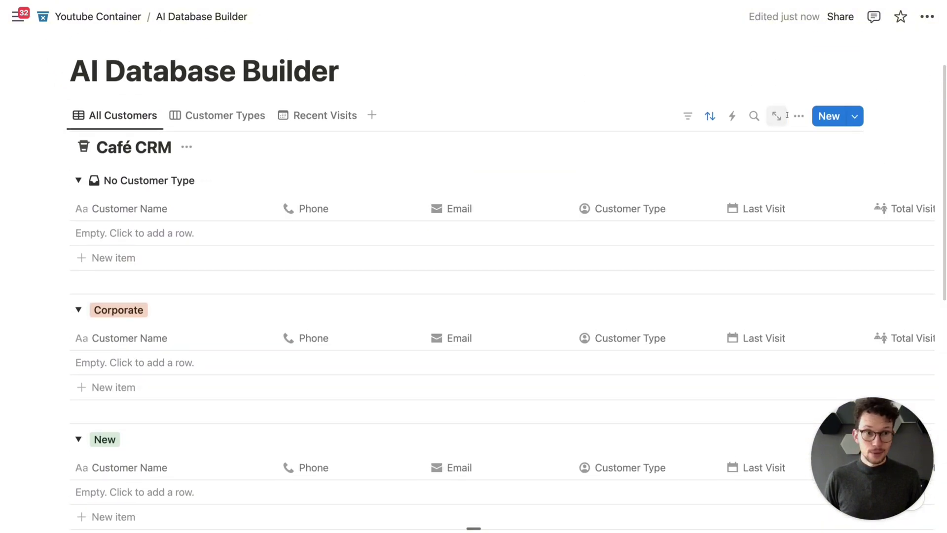
- Review the Café CRM's Last Visit descending sort and its view options
left_click(710, 115)
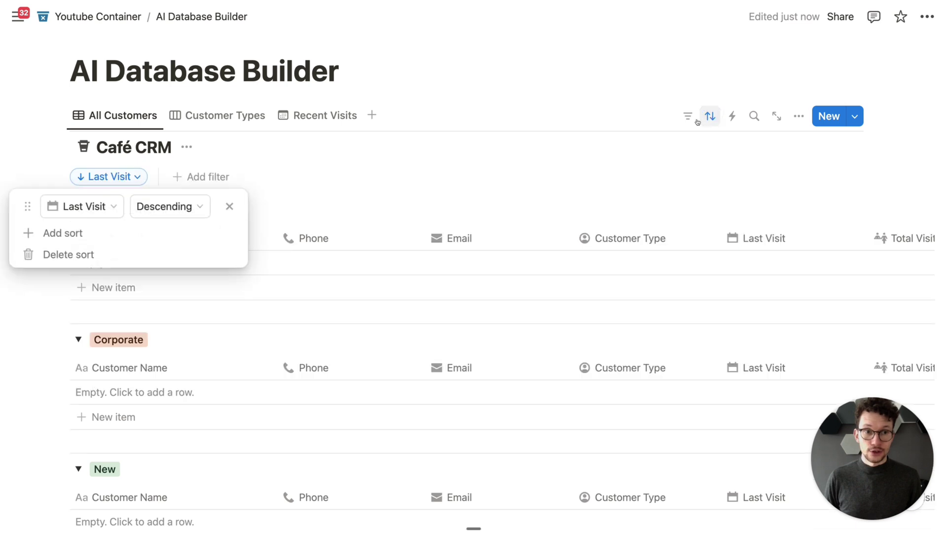
left_click(800, 114)
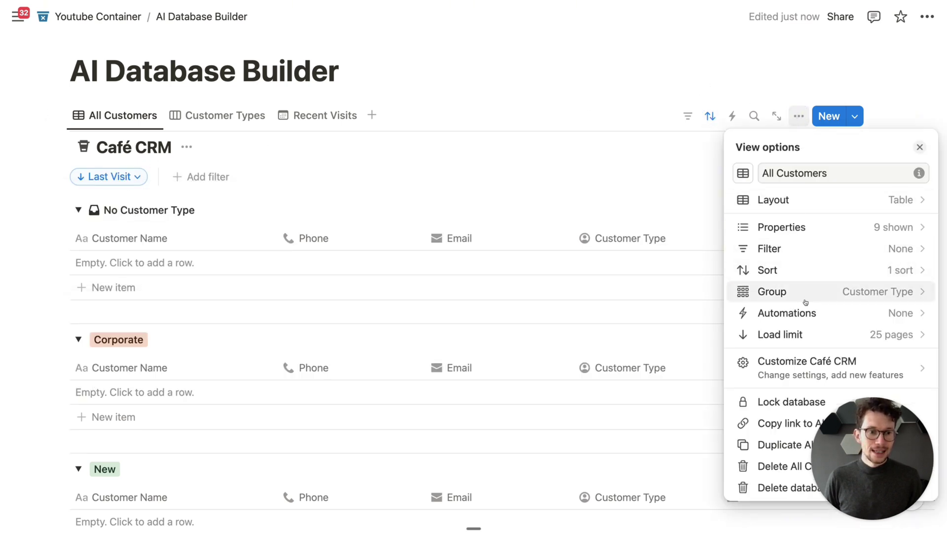
left_click(546, 180)
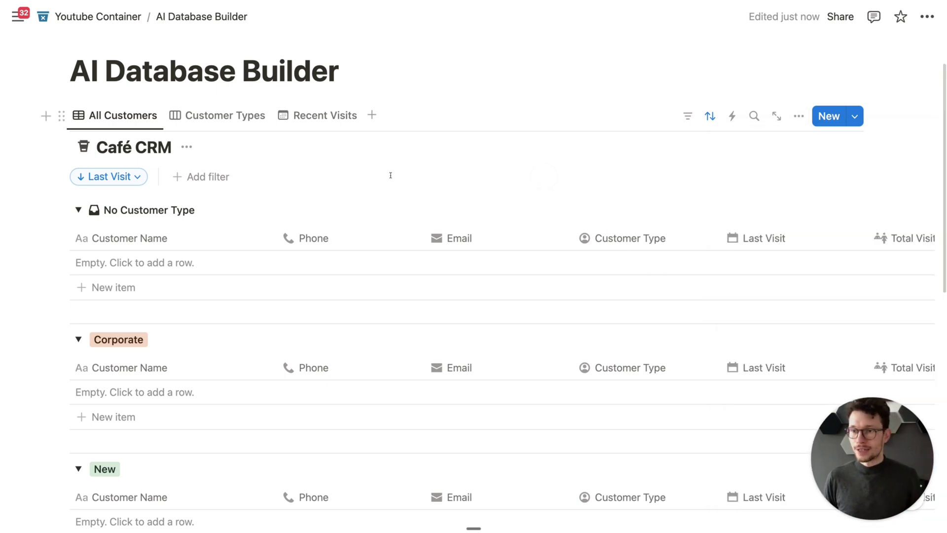
- Add an ungrouped Table view to the Café CRM, then place the caret below the database
scroll(326, 163, "down", 1)
scroll(365, 143, "up", 3)
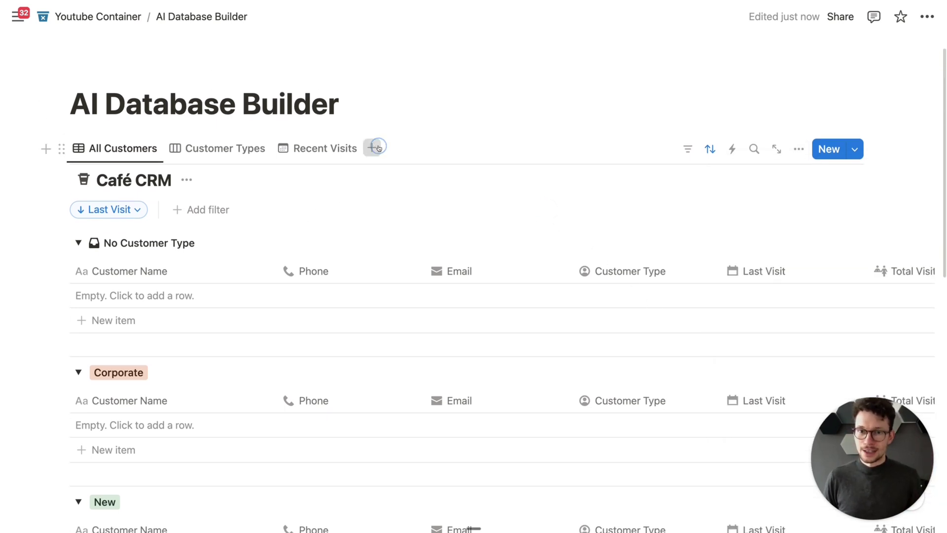
left_click(378, 147)
left_click(400, 209)
left_click(595, 134)
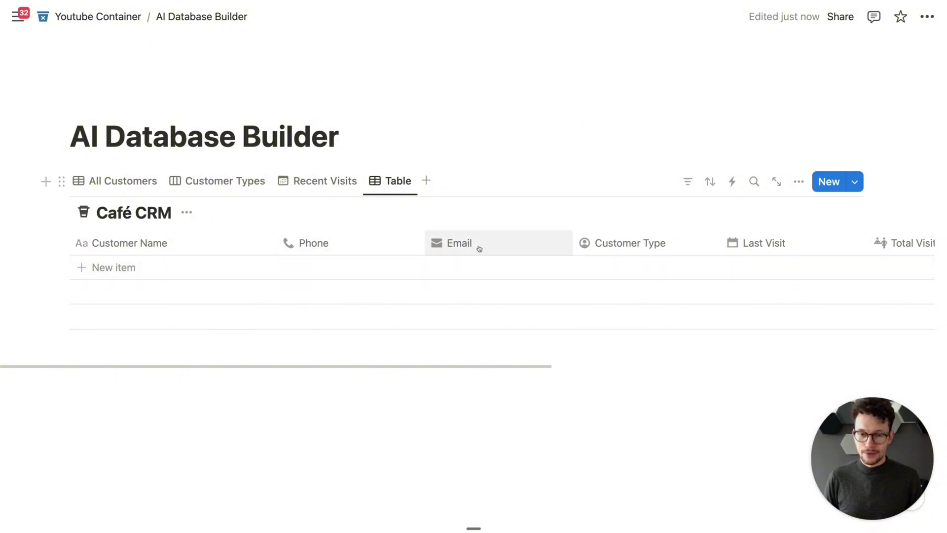
scroll(612, 245, "right", 3)
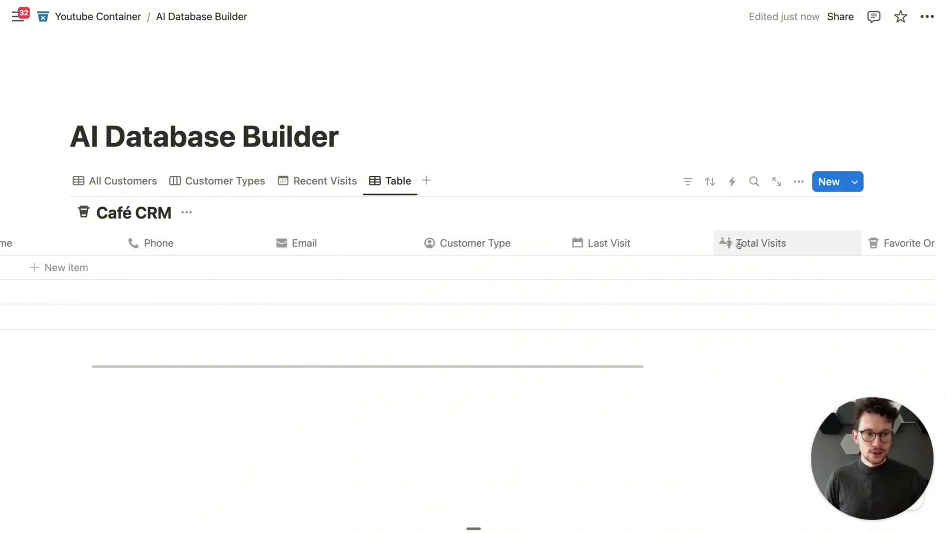
scroll(722, 243, "left", 3)
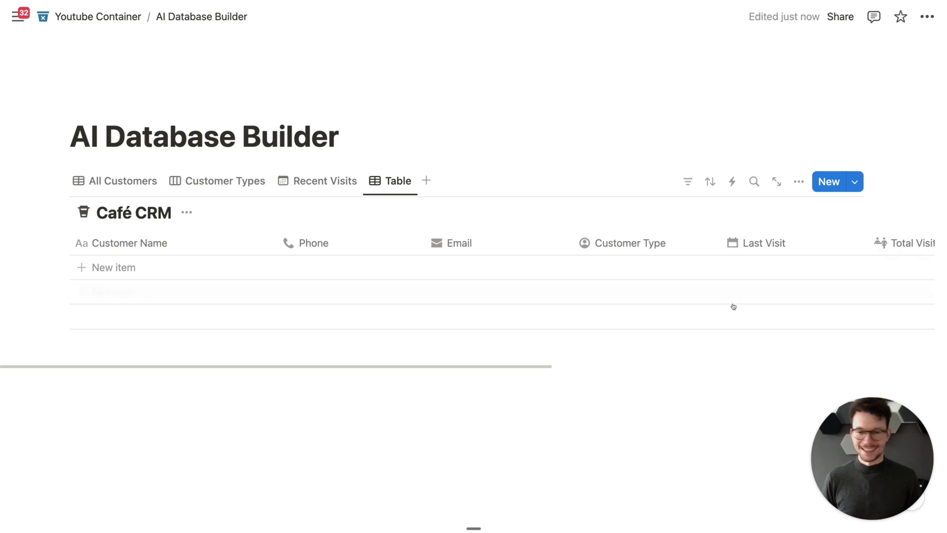
scroll(522, 470, "down", 1)
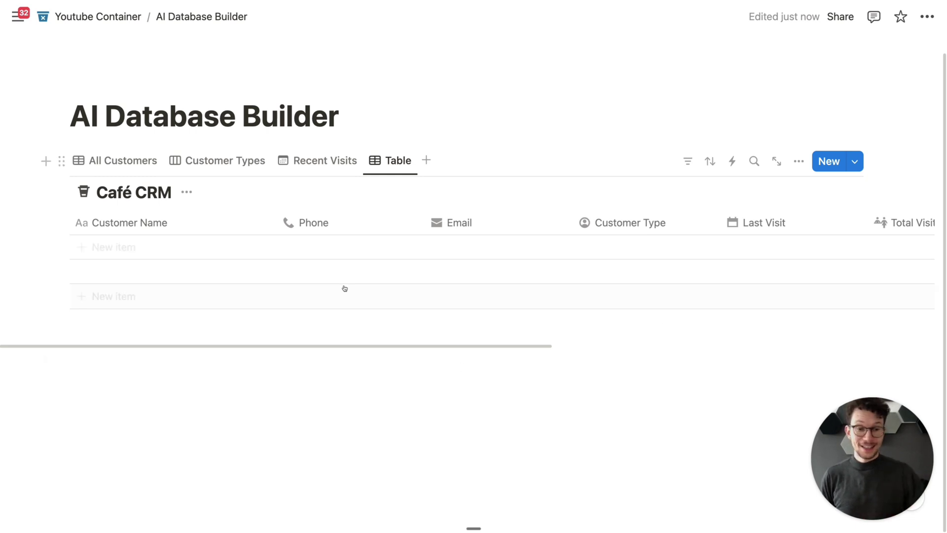
scroll(279, 230, "right", 10)
scroll(277, 230, "left", 10)
left_click(180, 396)
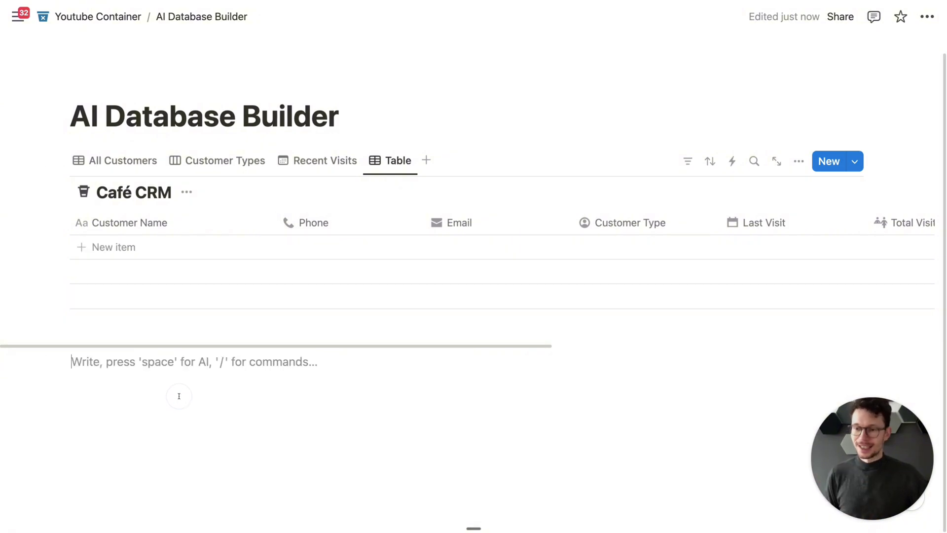
- Insert a second inline database and paste the exam-task description into Build with AI
key("Return")
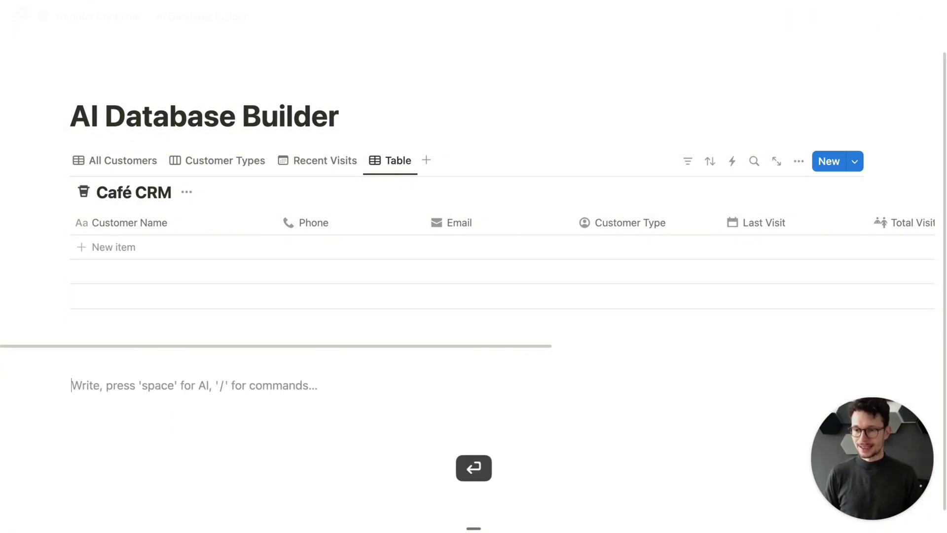
type("/data")
key("Return")
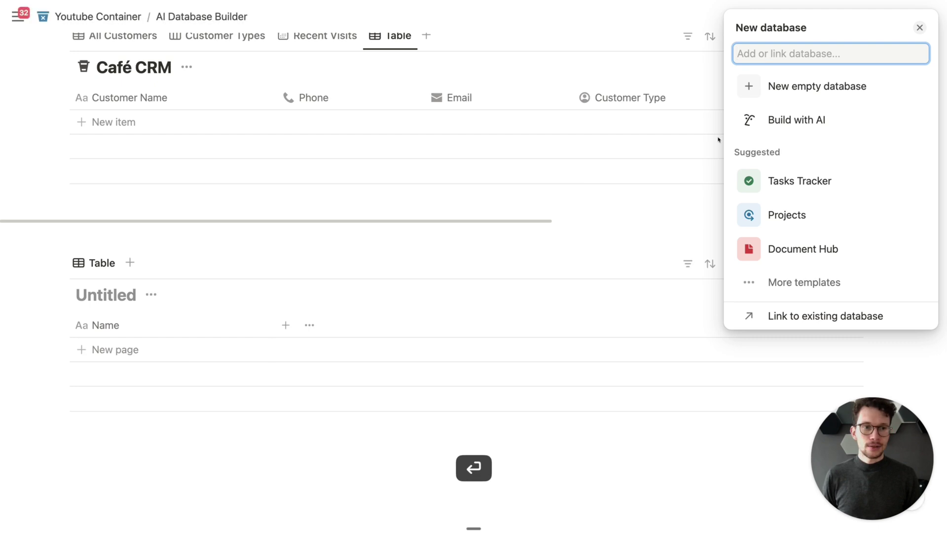
left_click(759, 119)
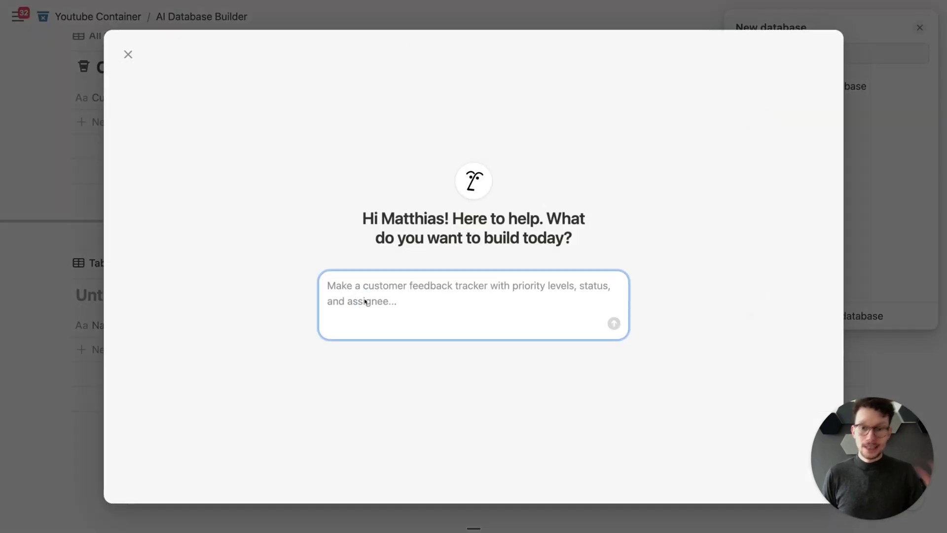
key("super+v")
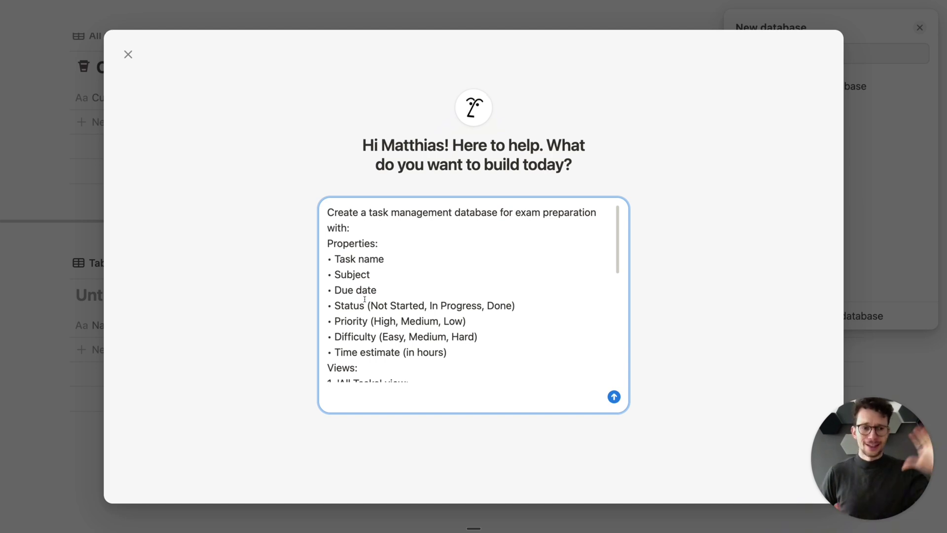
- Review the prompt's Views section and submit the description to the AI builder
scroll(365, 298, "down", 1)
scroll(365, 298, "down", 2)
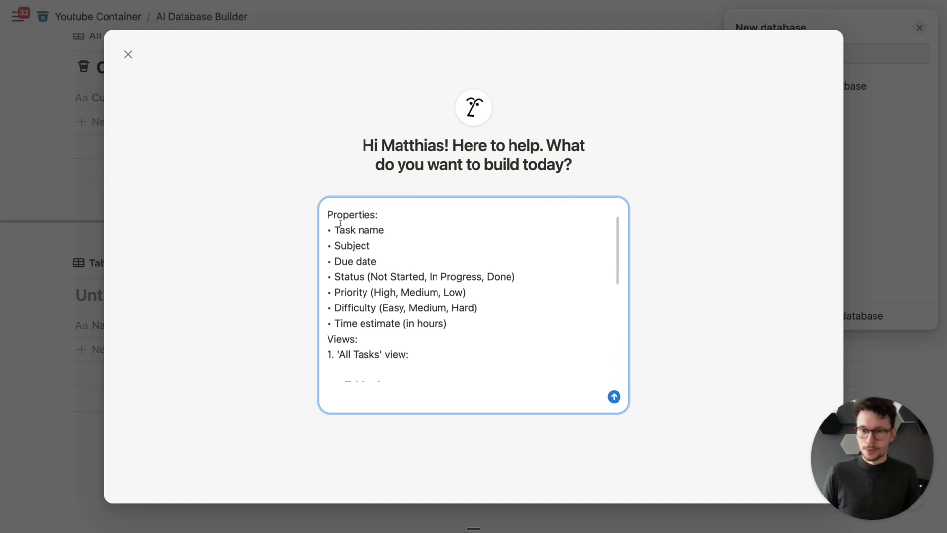
scroll(353, 283, "down", 5)
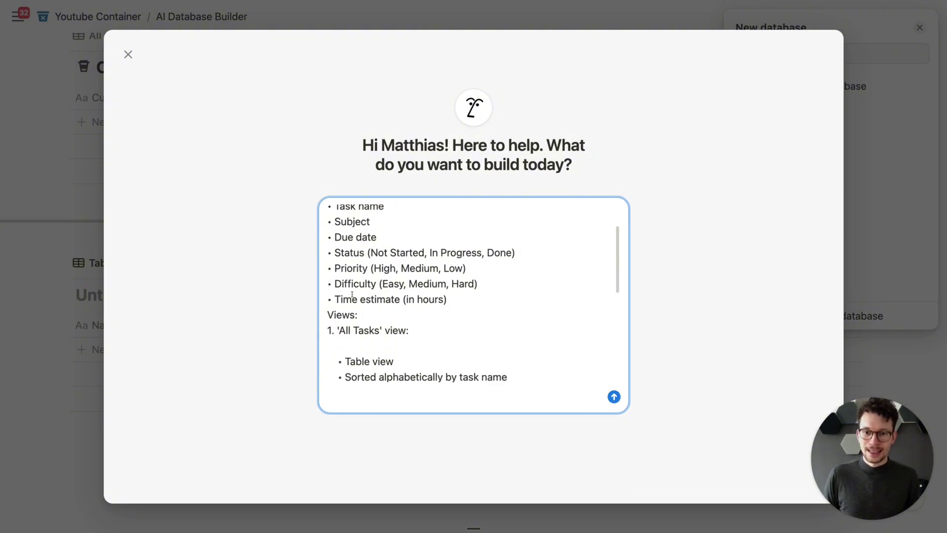
triple_click(379, 241)
left_click_drag(379, 241, 429, 321)
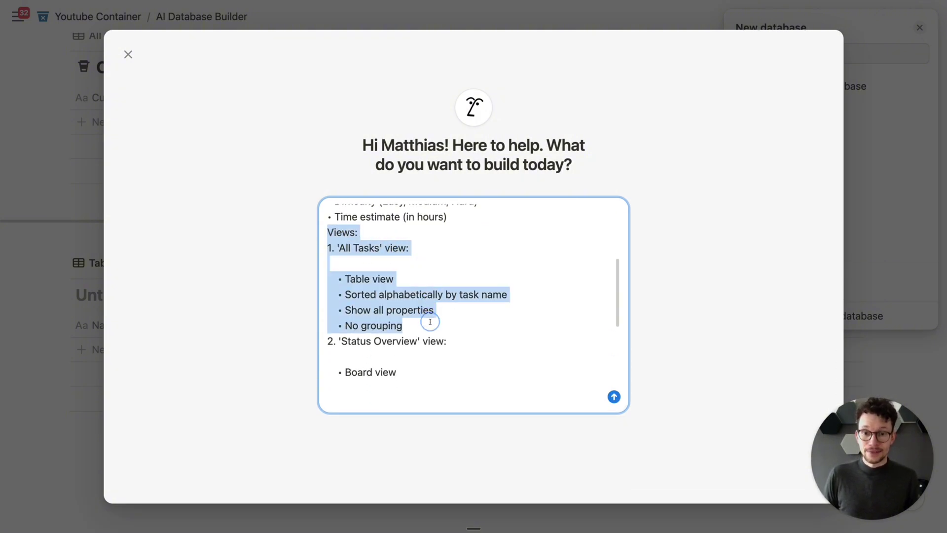
scroll(429, 323, "down", 4)
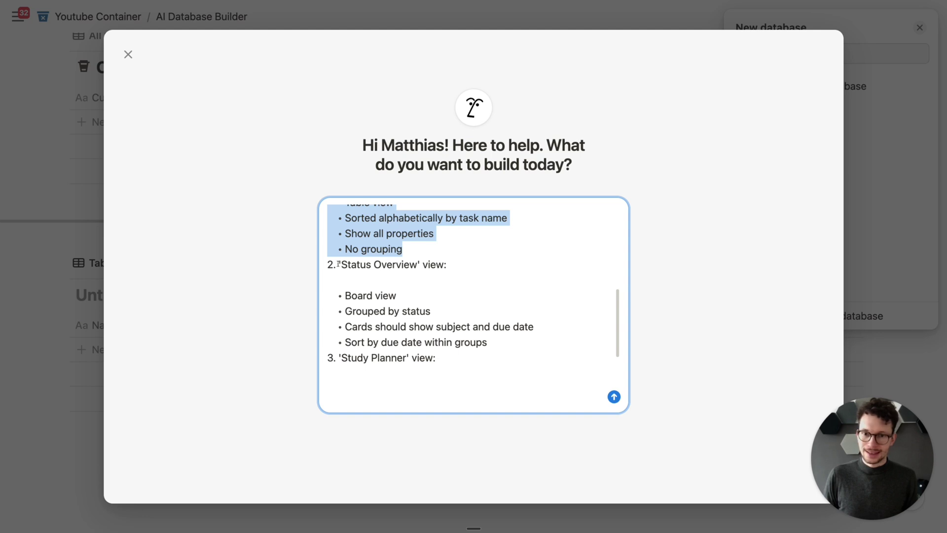
scroll(338, 264, "up", 5)
scroll(375, 292, "down", 2)
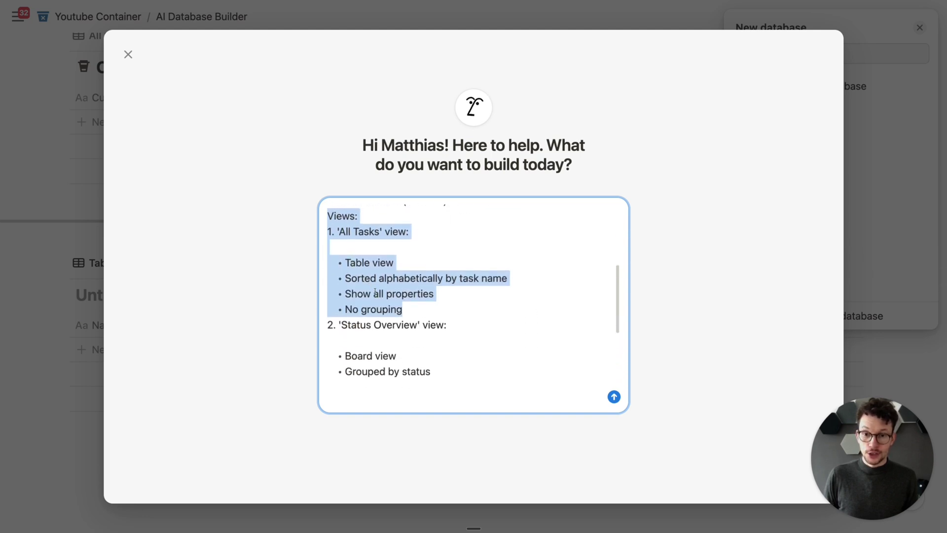
scroll(374, 292, "down", 1)
scroll(375, 292, "down", 2)
left_click_drag(351, 269, 431, 316)
scroll(434, 316, "down", 3)
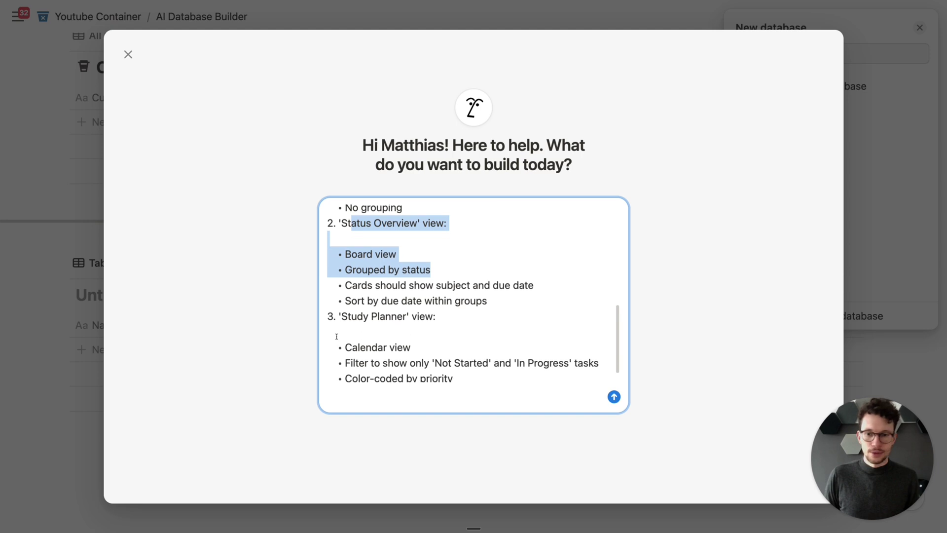
left_click(609, 398)
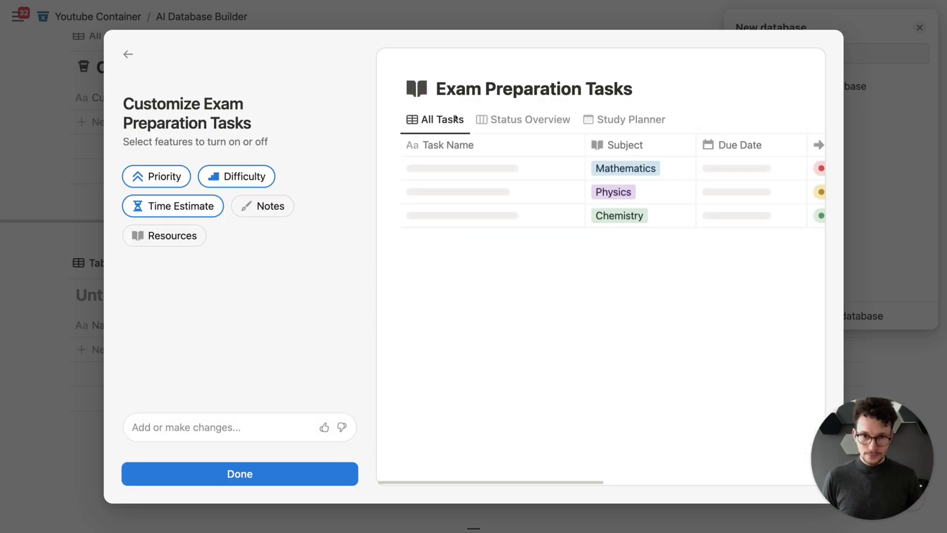
- Ask the AI to add a minimal list view as a fourth view option
left_click(239, 428)
type("please add a")
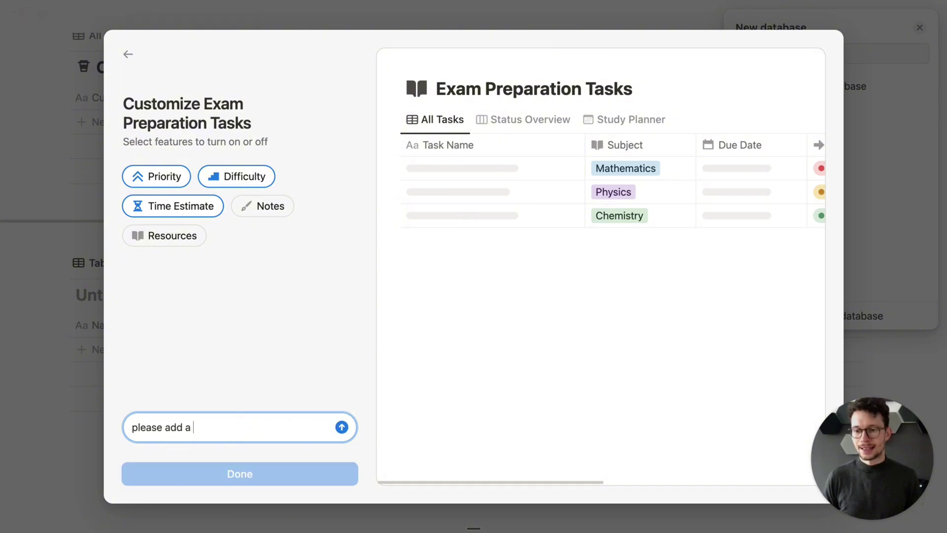
type(" minimal list view ad")
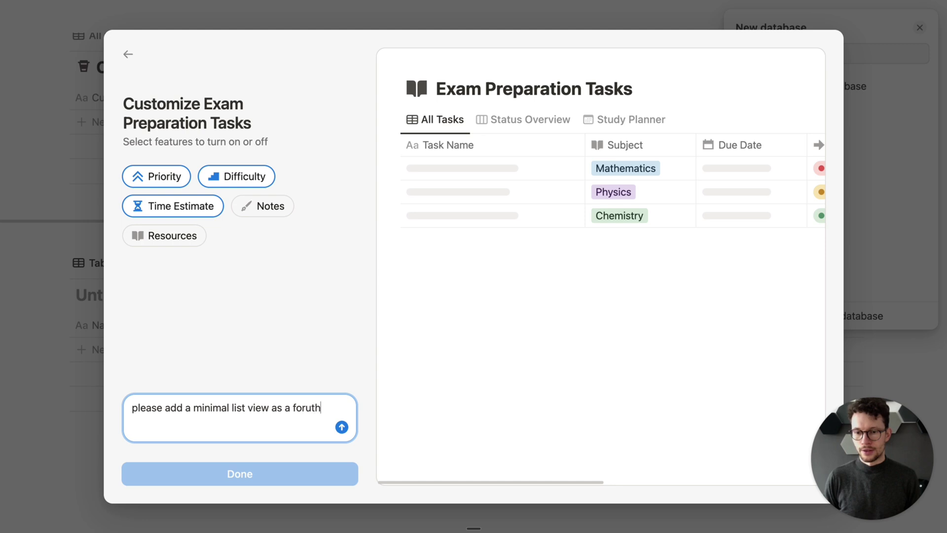
type(" a fourht view option")
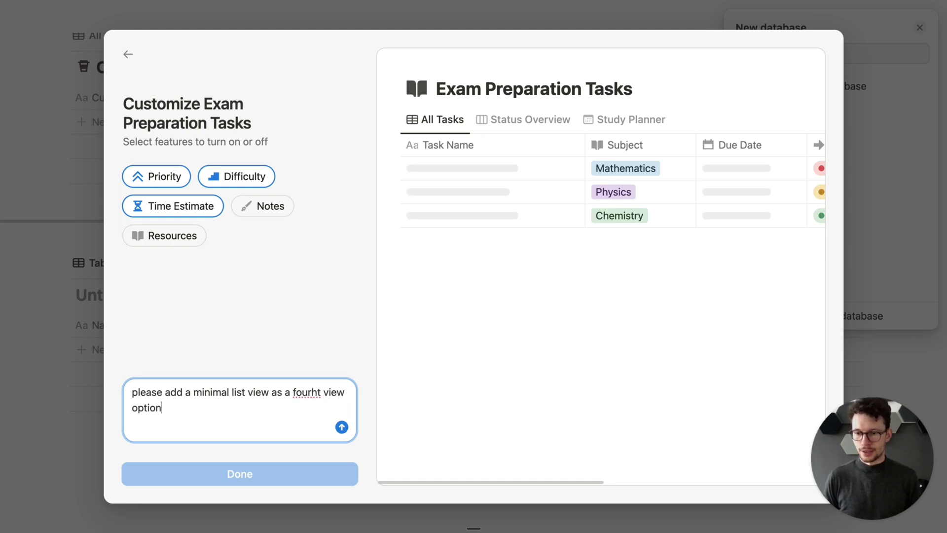
key("Return")
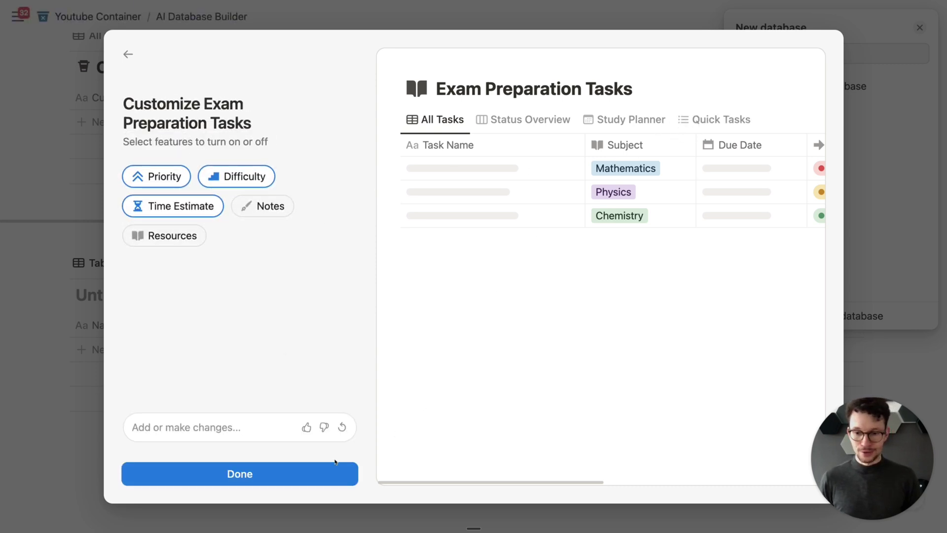
- Place the Exam Preparation Tasks database on the page and look through its subject groups
left_click(262, 476)
scroll(286, 443, "down", 3)
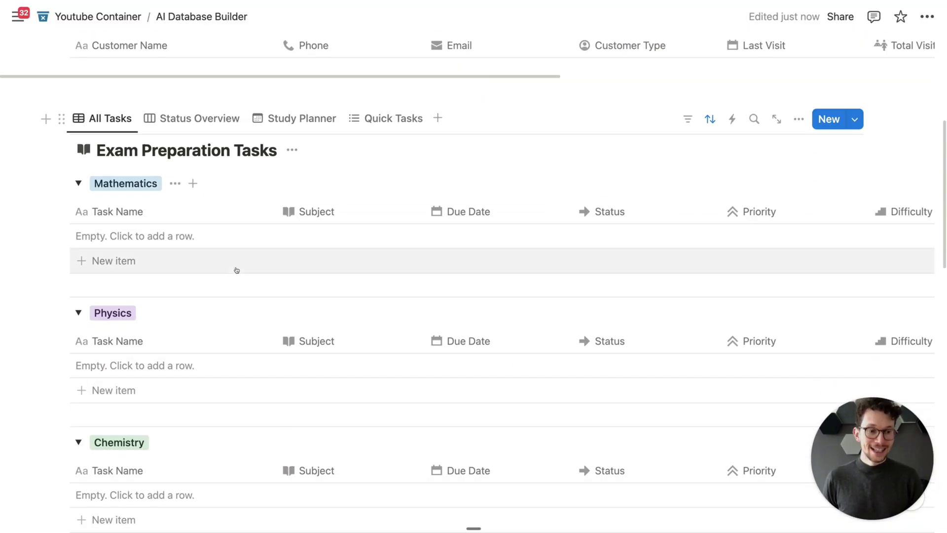
scroll(234, 268, "down", 1)
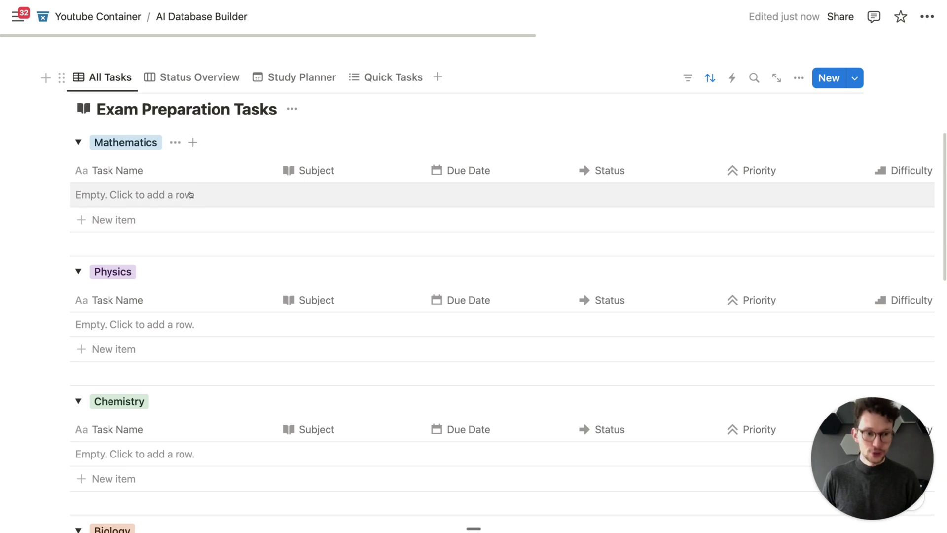
scroll(187, 194, "up", 1)
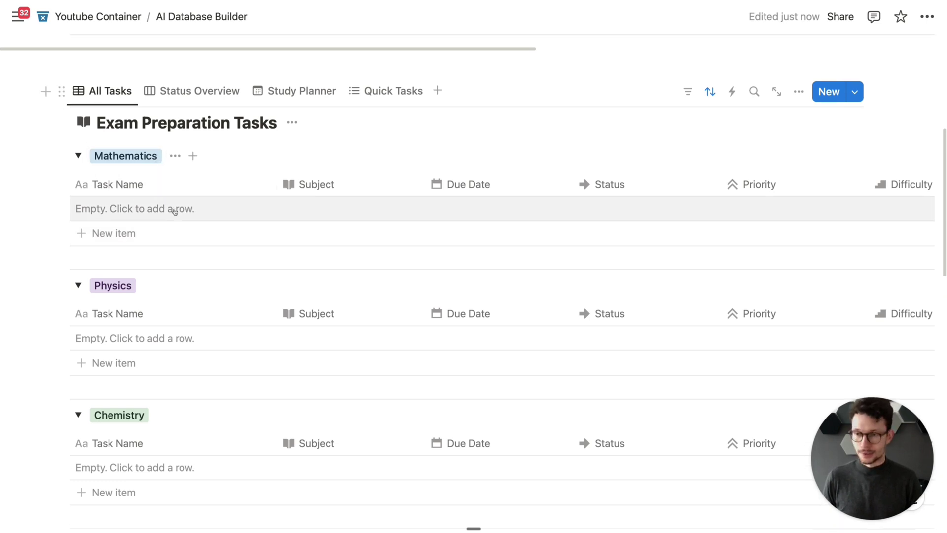
scroll(182, 209, "up", 2)
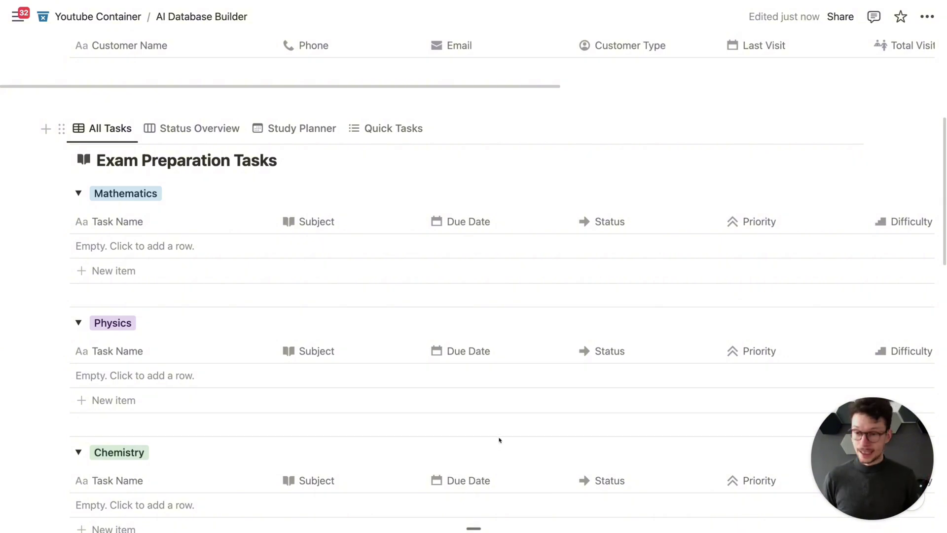
scroll(499, 425, "down", 2)
scroll(675, 178, "up", 1)
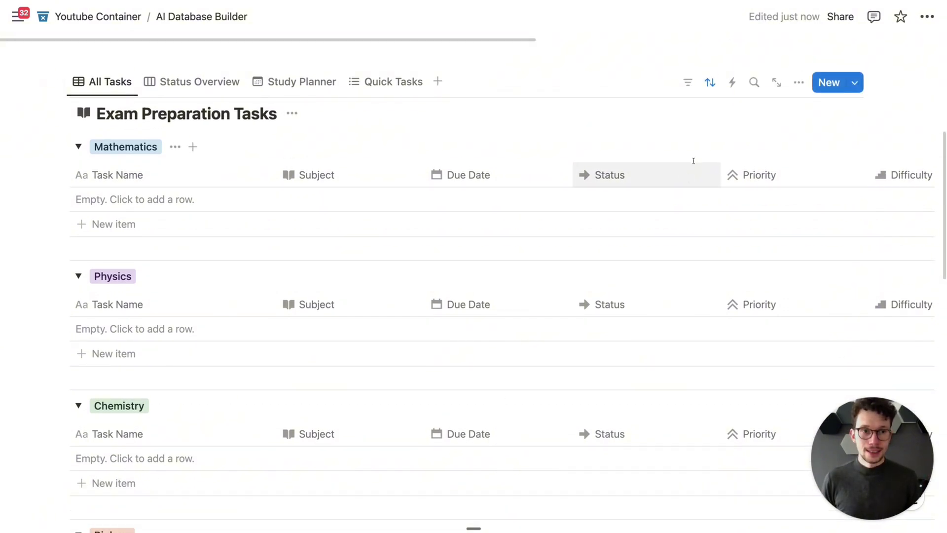
- Set the All Tasks view's grouping to None
left_click(799, 83)
left_click(801, 267)
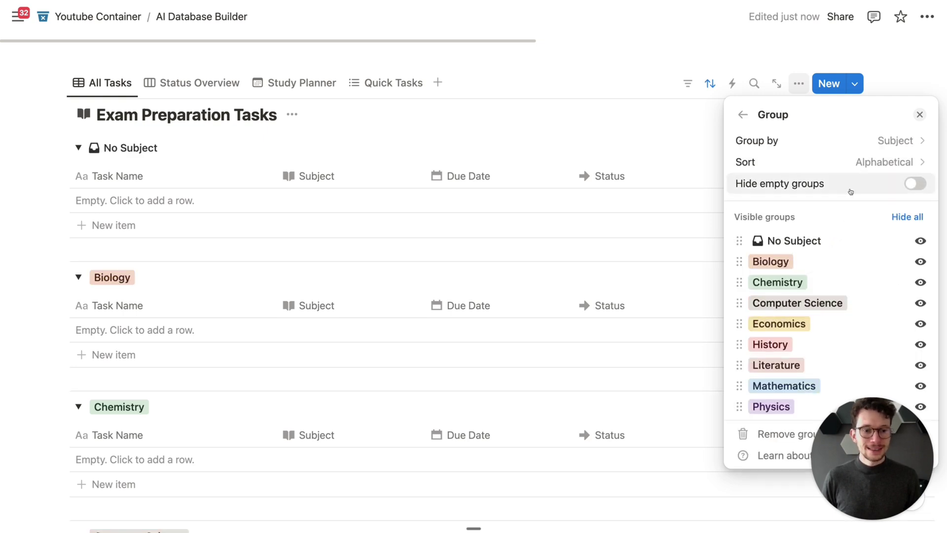
left_click(836, 144)
left_click(803, 177)
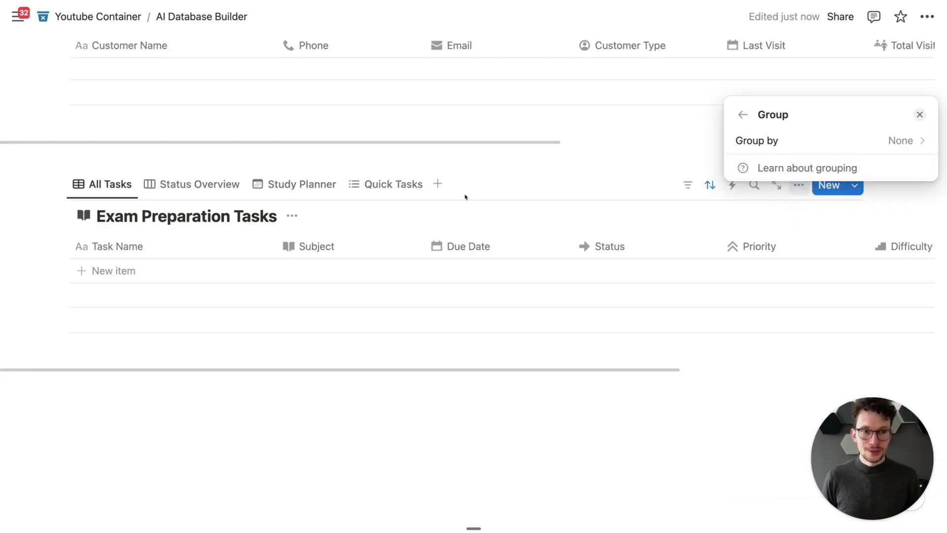
left_click(436, 207)
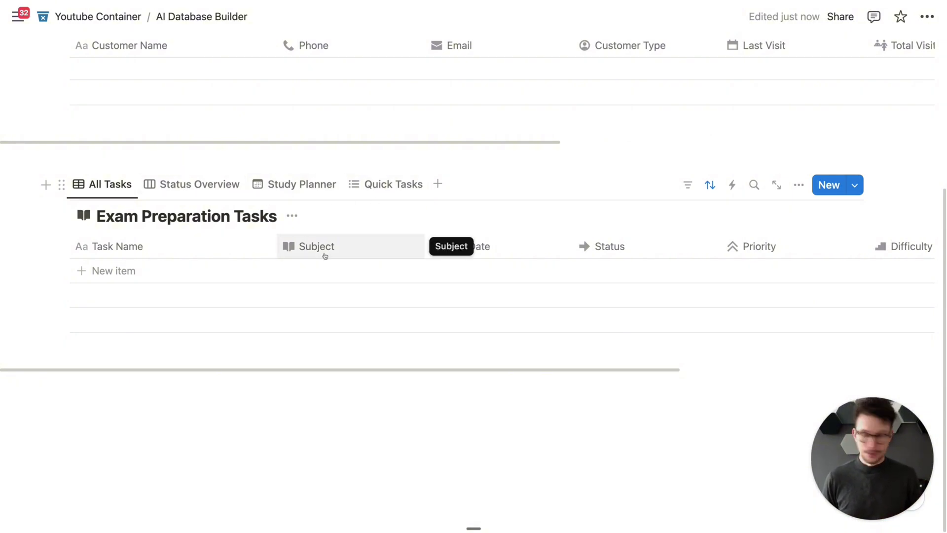
- Add an empty block below the table and narrow the Task Name column
left_click(442, 493)
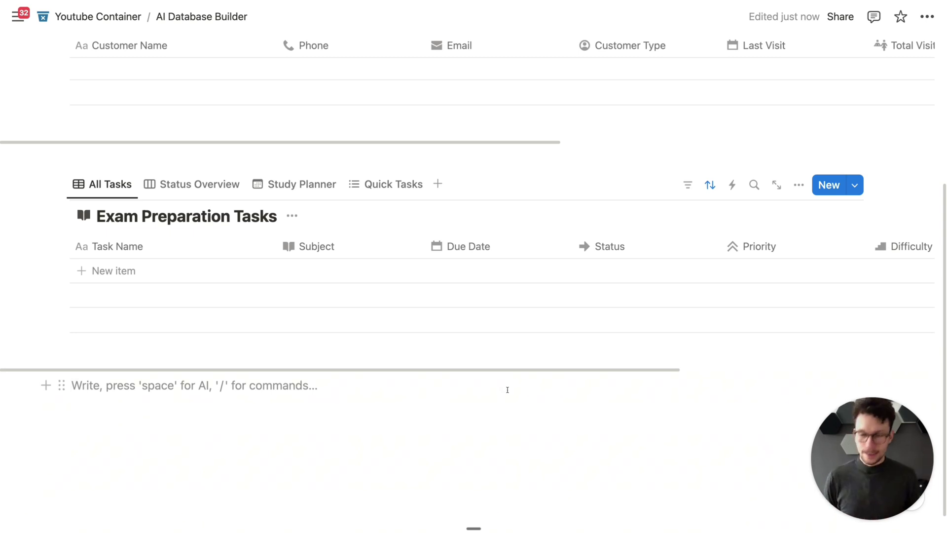
mouse_move(471, 354)
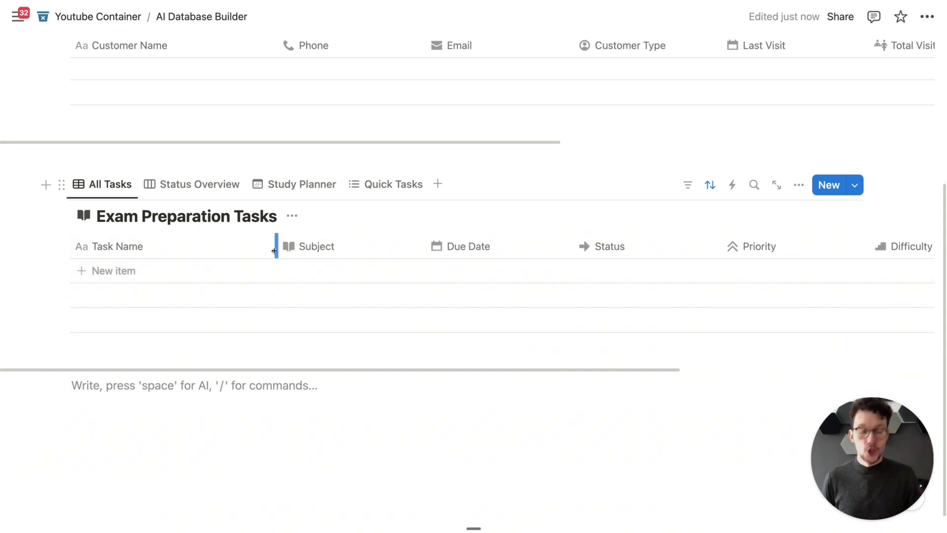
left_click_drag(275, 253, 231, 257)
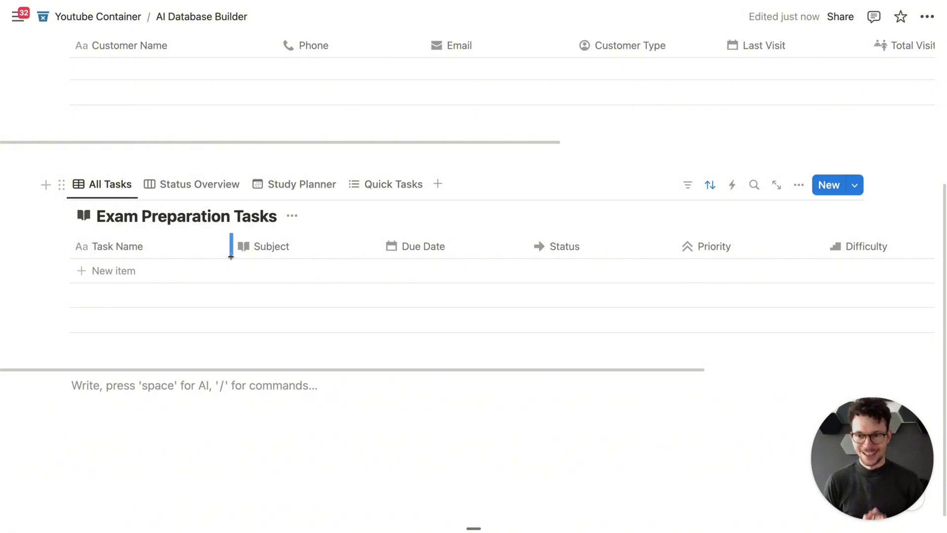
scroll(231, 256, "up", 5)
scroll(226, 232, "down", 4)
scroll(212, 228, "down", 1)
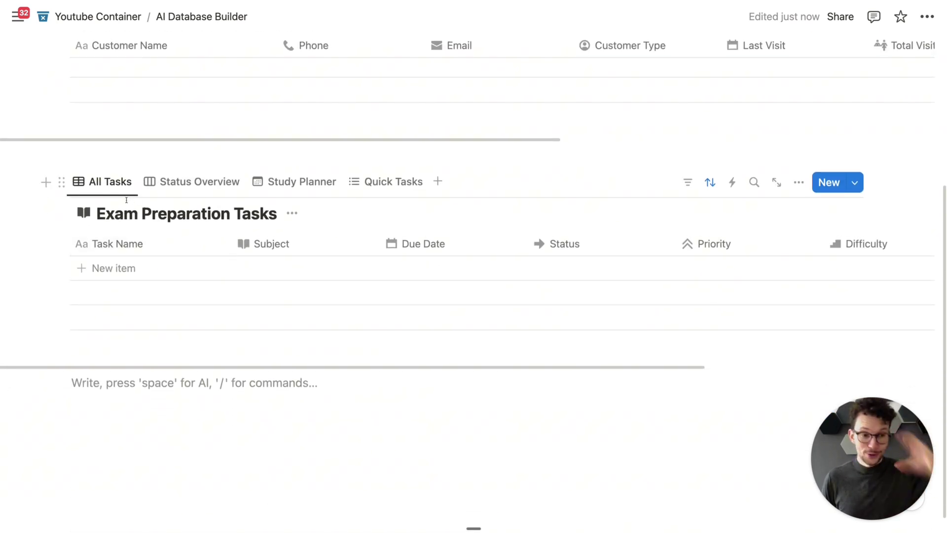
scroll(125, 213, "down", 1)
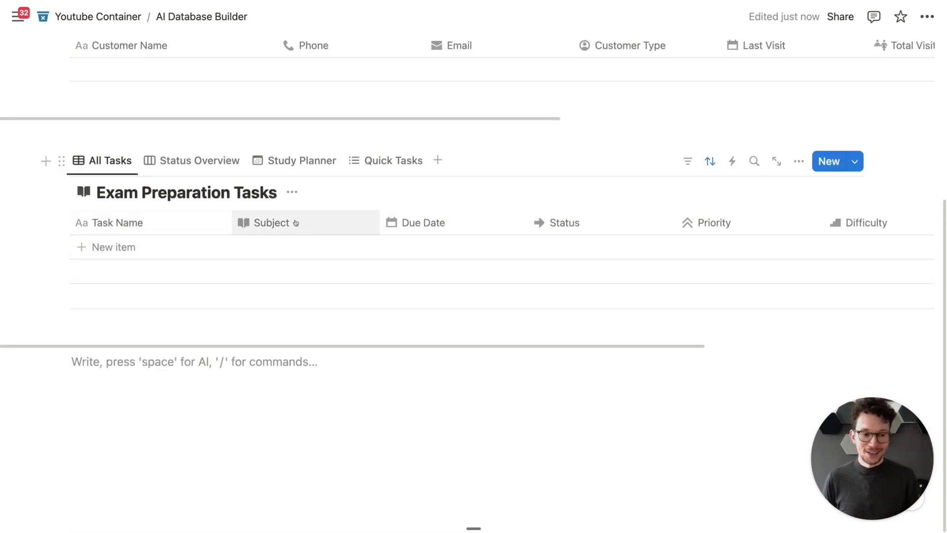
- Switch to the Status Overview board, checking Study Planner and the board's card properties
left_click(212, 164)
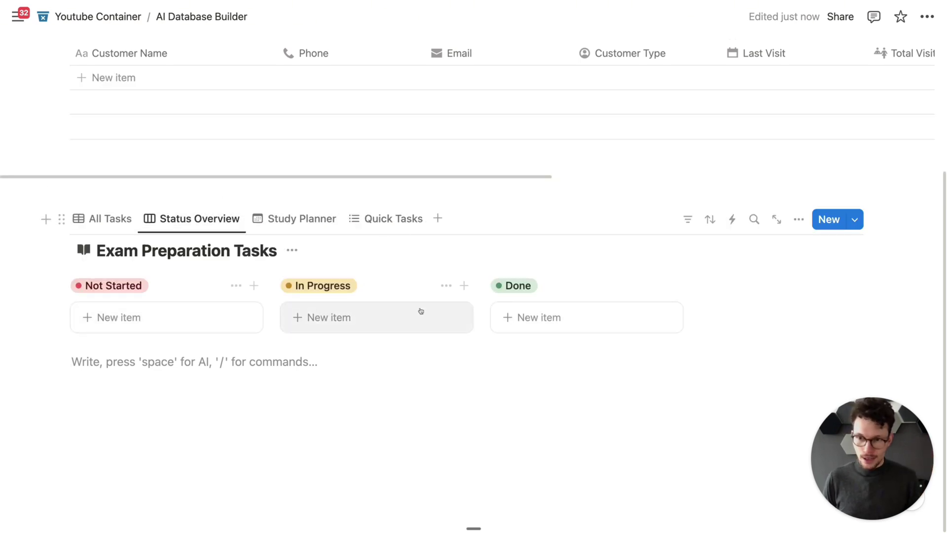
left_click(316, 222)
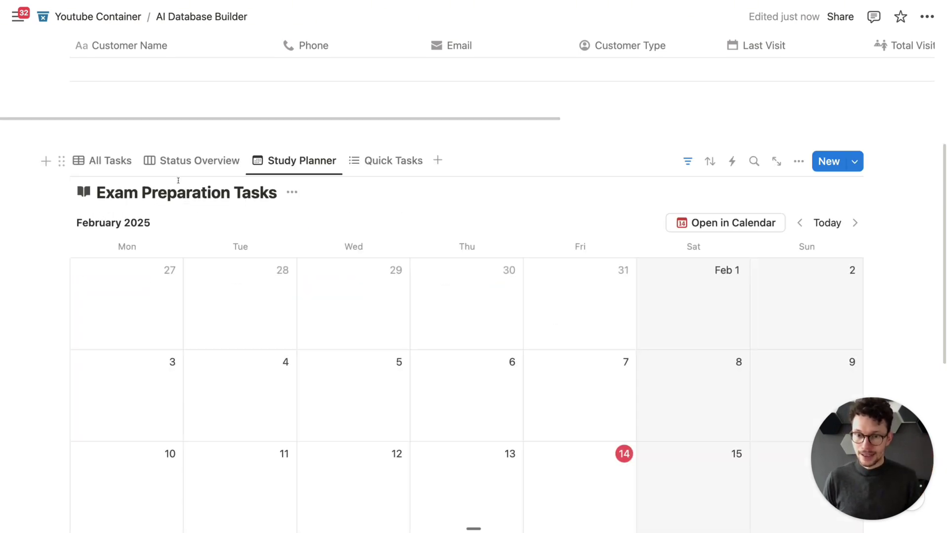
left_click(188, 159)
left_click(800, 220)
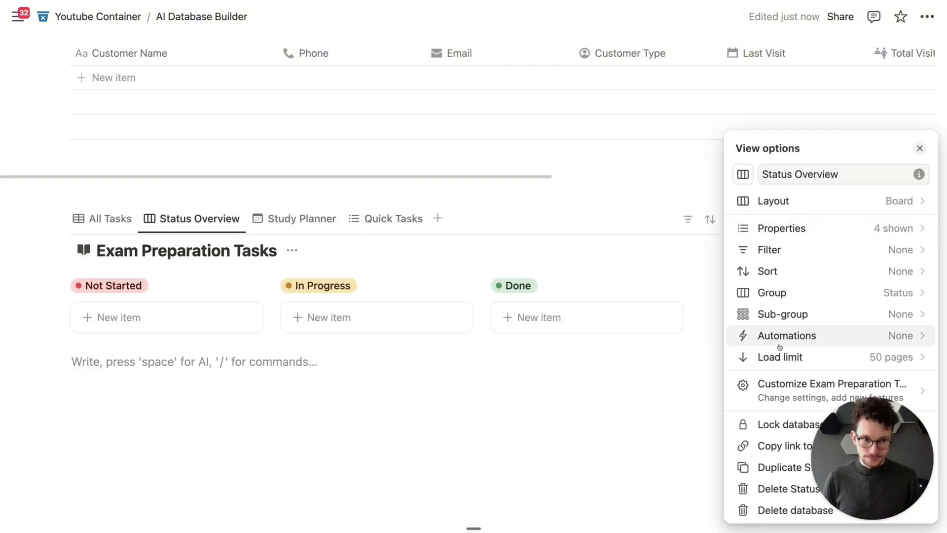
left_click(792, 226)
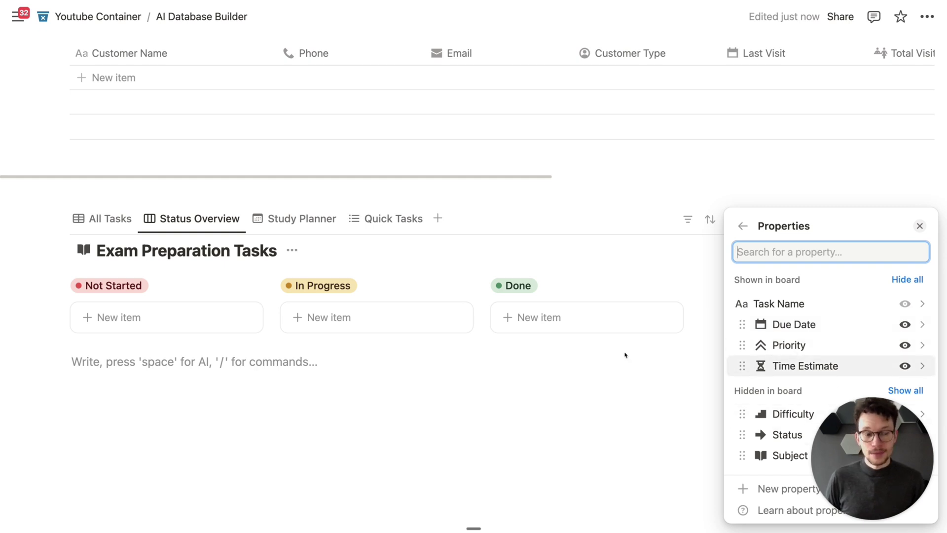
left_click(326, 404)
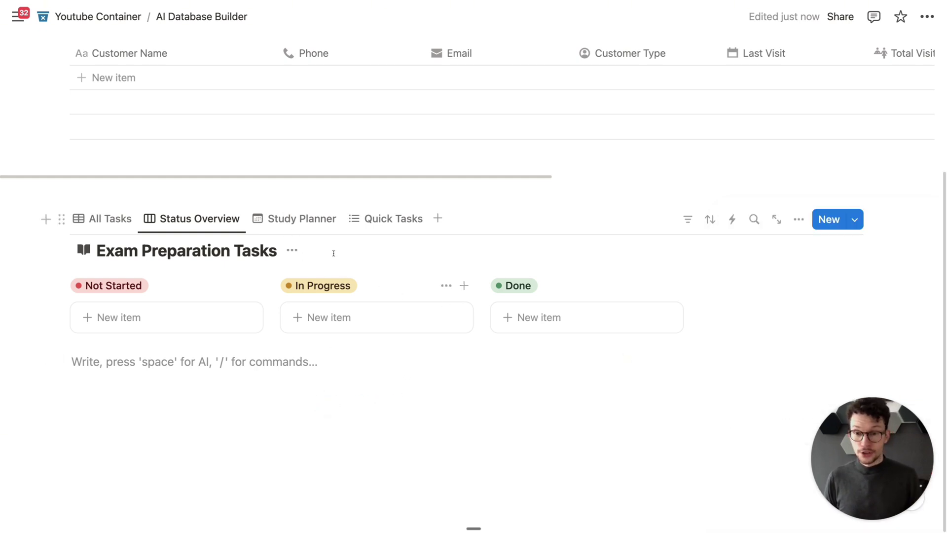
- Switch to the Study Planner calendar and bring up its Status filter choices
left_click(302, 217)
left_click(688, 219)
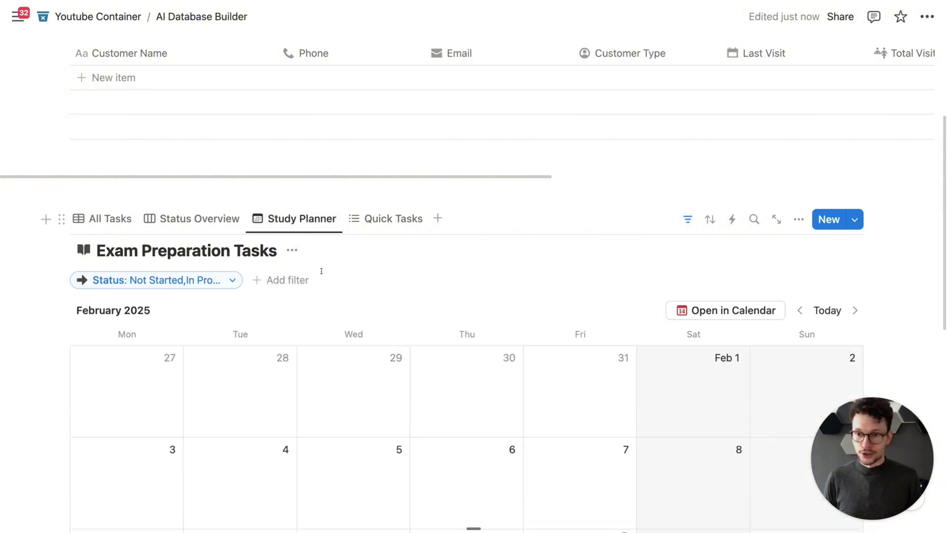
left_click(167, 280)
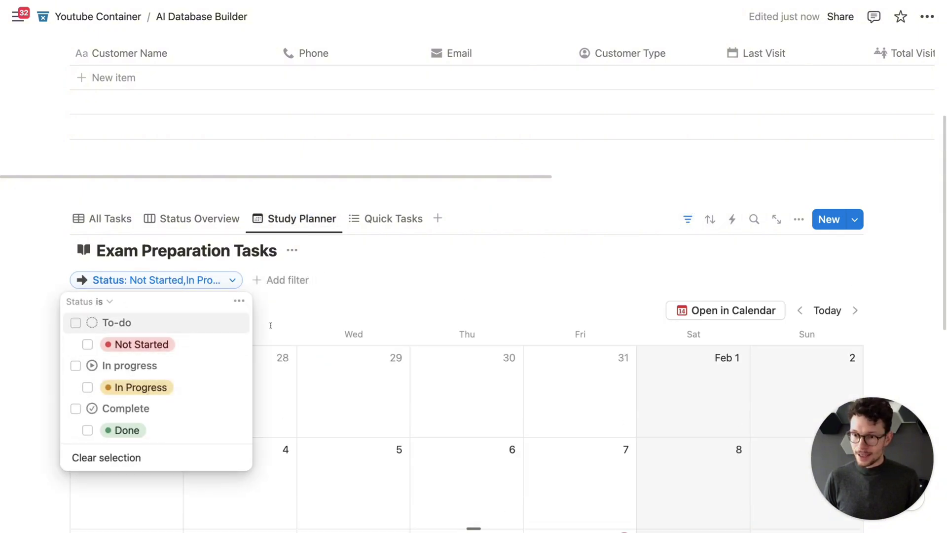
scroll(400, 297, "down", 3)
left_click(400, 297)
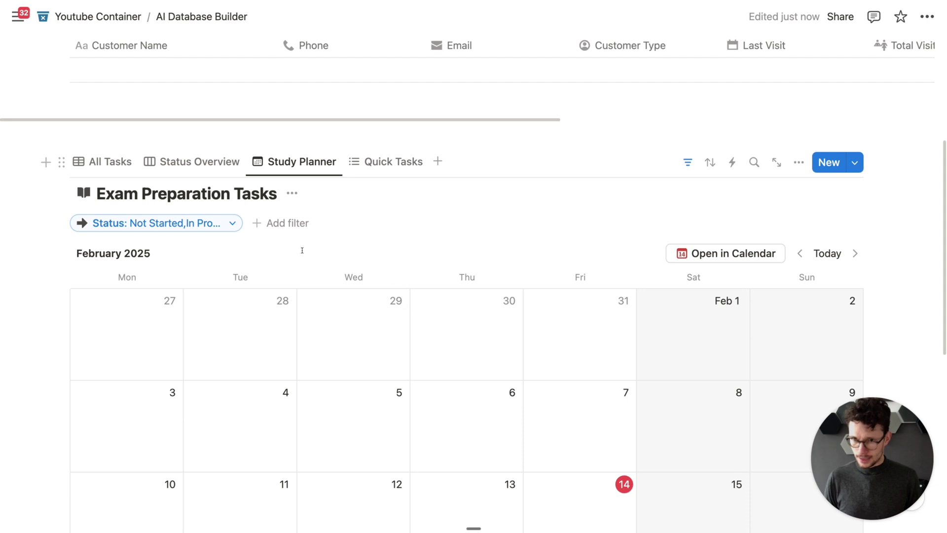
left_click(233, 226)
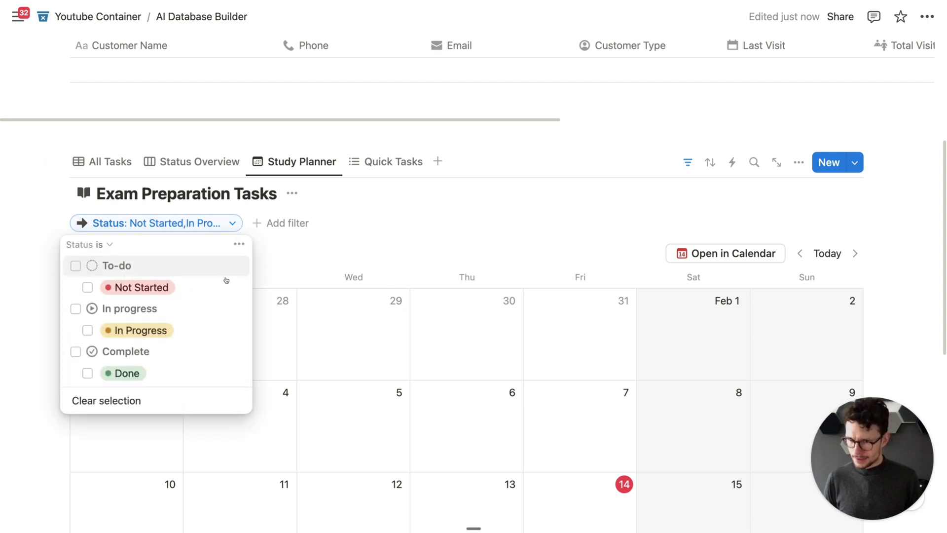
left_click(321, 268)
- Limit the calendar's Status filter to To-do and In progress tasks
left_click(202, 225)
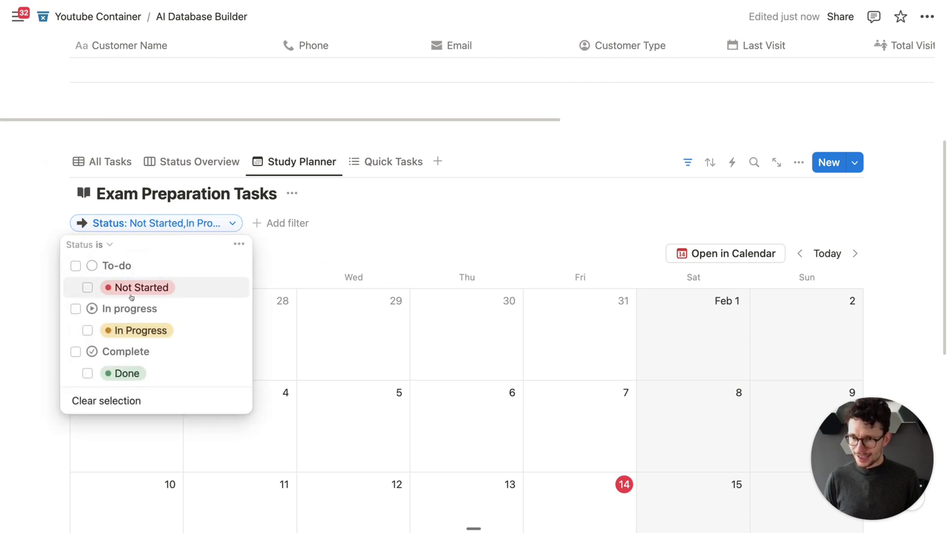
left_click(76, 266)
left_click(76, 308)
left_click(76, 265)
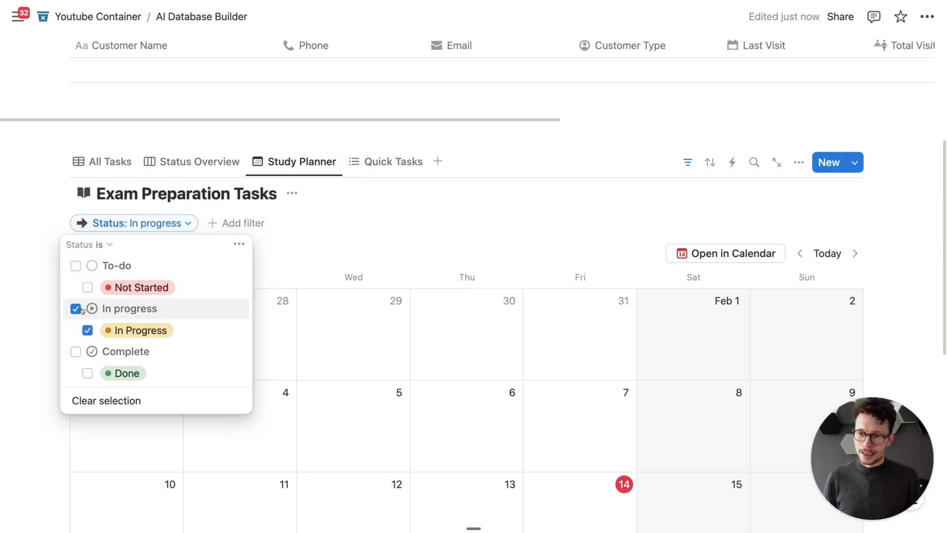
left_click(75, 308)
left_click(75, 266)
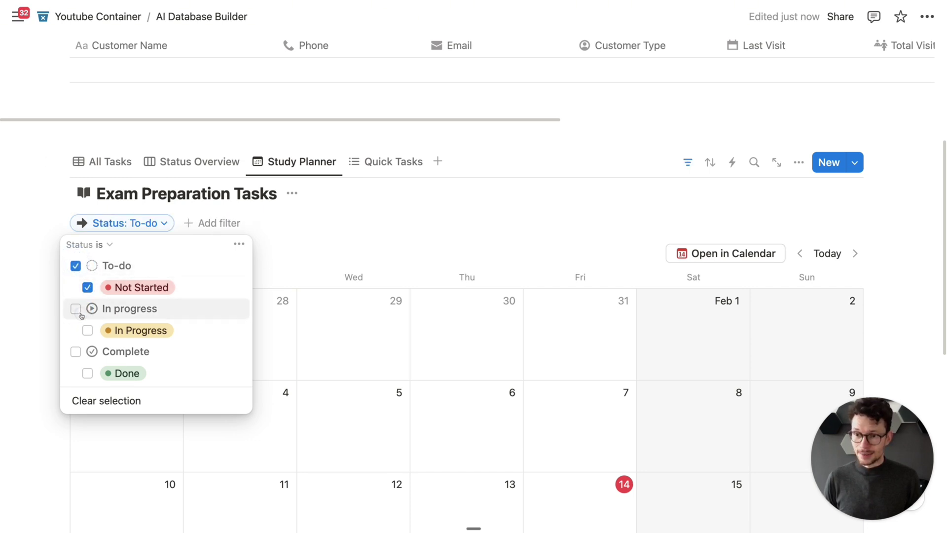
left_click(76, 308)
left_click(504, 236)
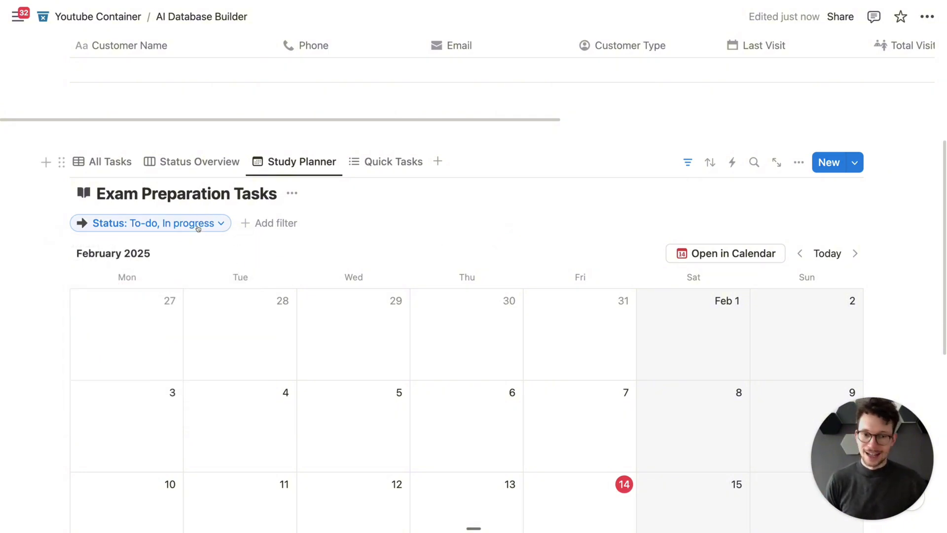
- Cycle through All Tasks, Status Overview, Quick Tasks and Study Planner views, ending on All Tasks
scroll(197, 227, "down", 3)
scroll(186, 192, "up", 1)
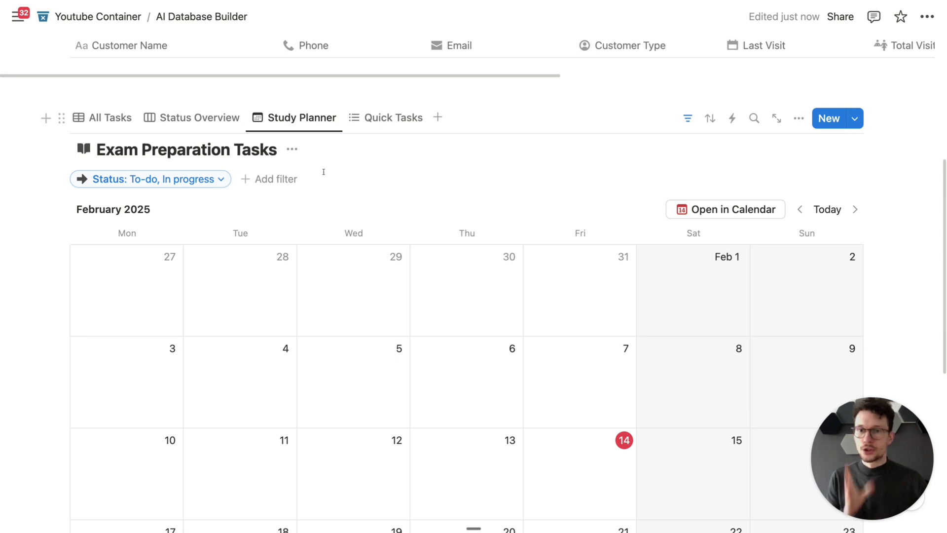
left_click(112, 118)
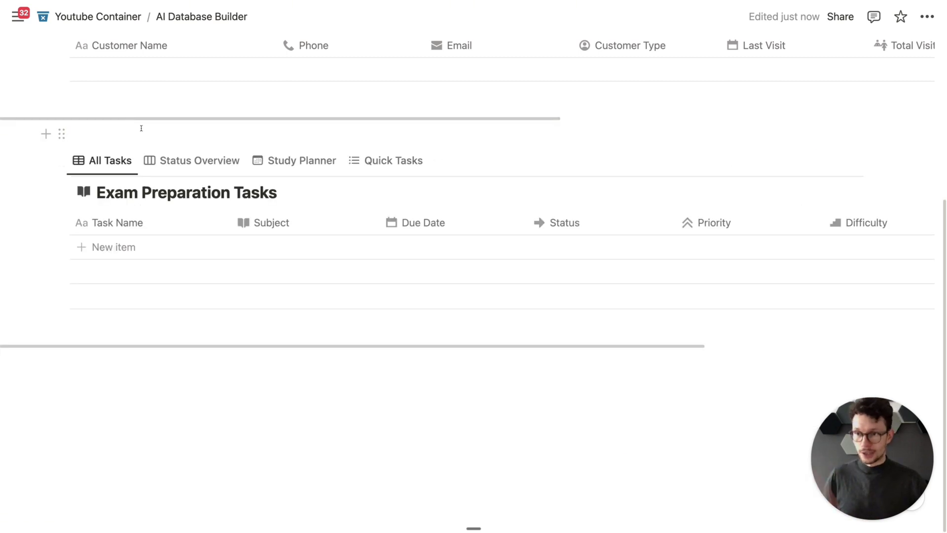
left_click(199, 160)
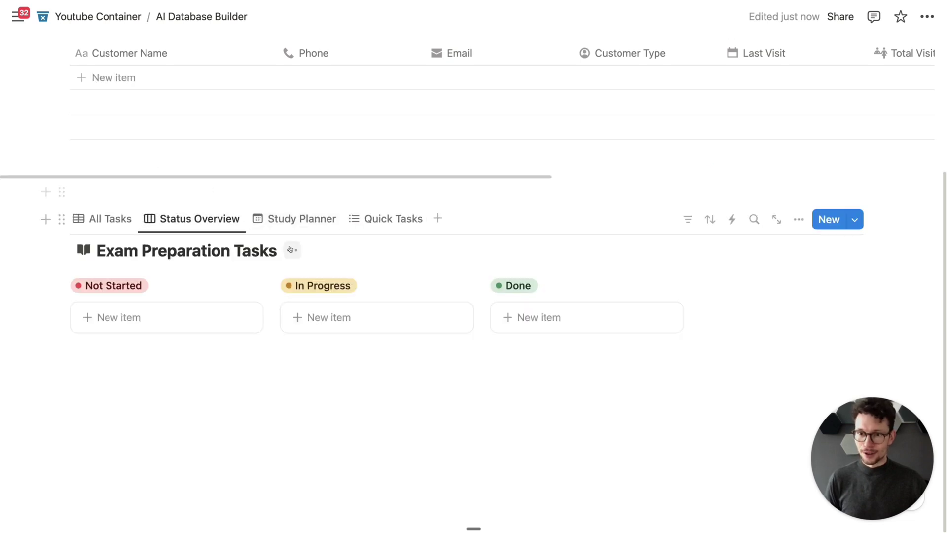
left_click(389, 218)
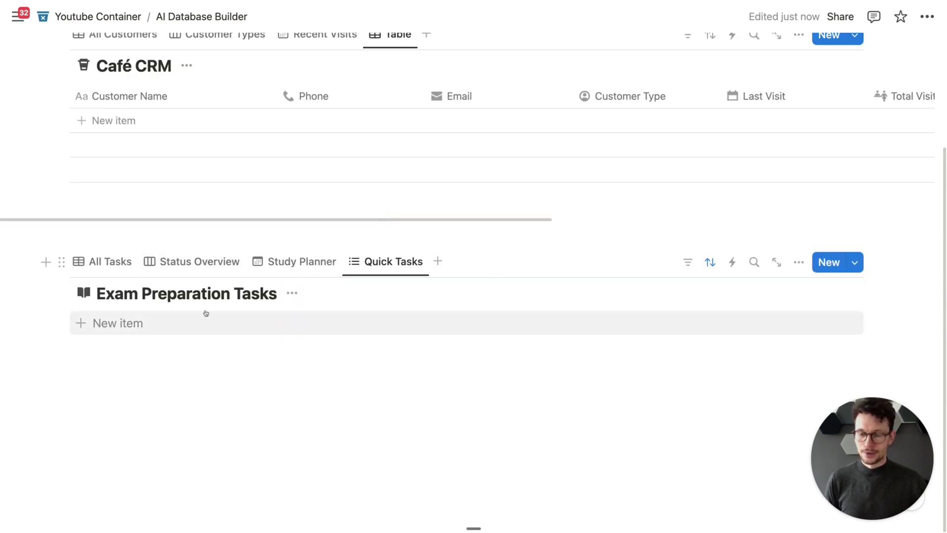
left_click(291, 263)
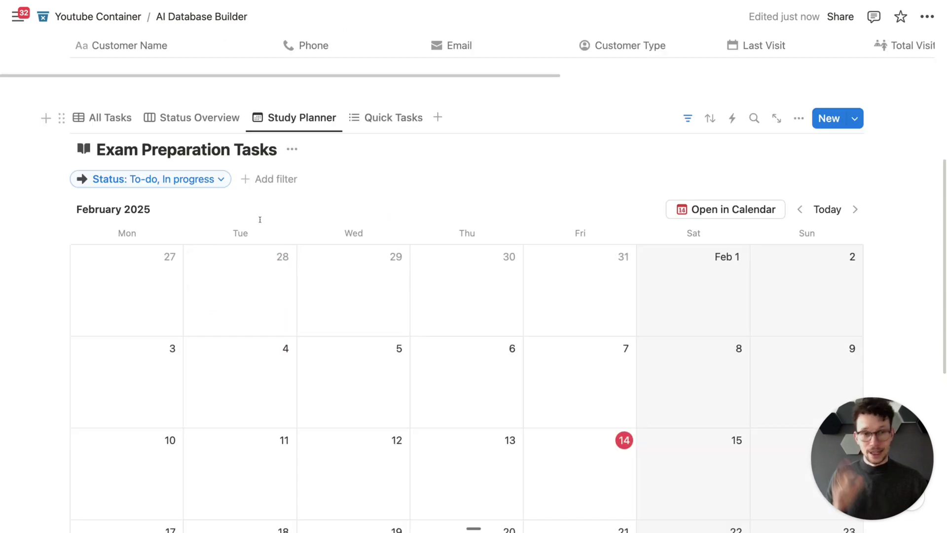
left_click(109, 117)
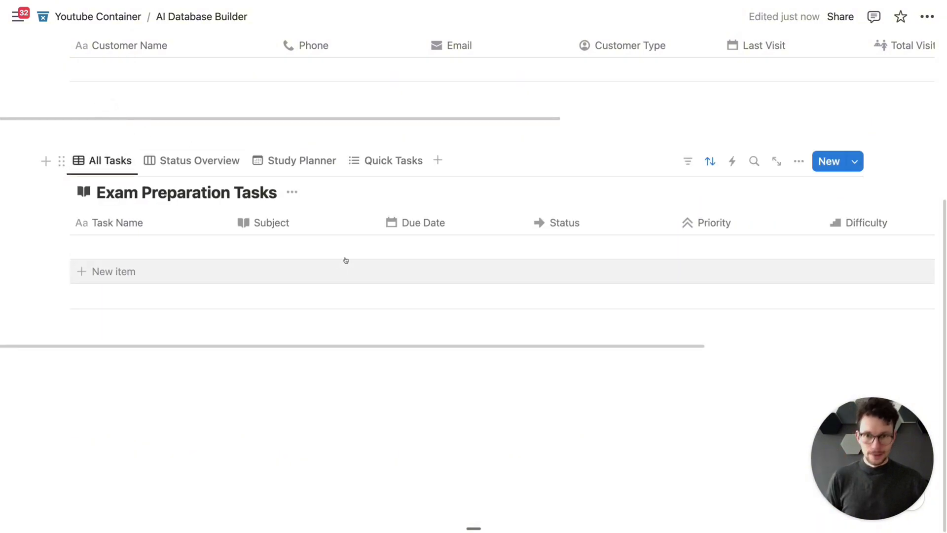
scroll(559, 289, "up", 4)
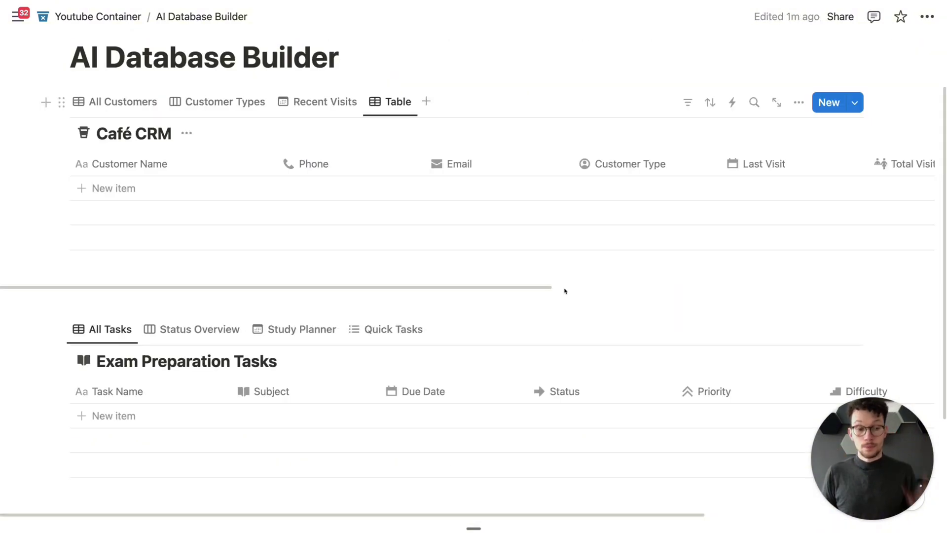
- Add a blank Café CRM customer row, open it to show all properties, then close it
left_click(172, 187)
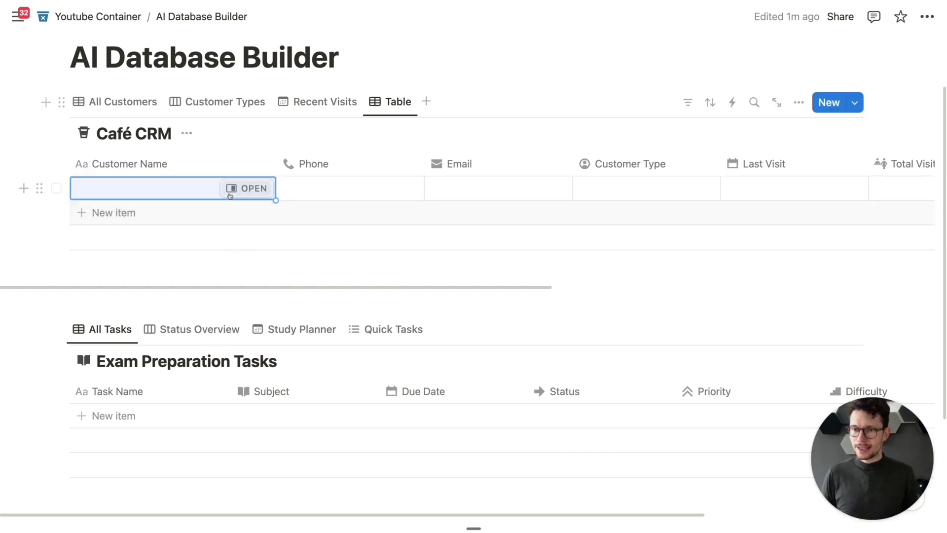
left_click(252, 187)
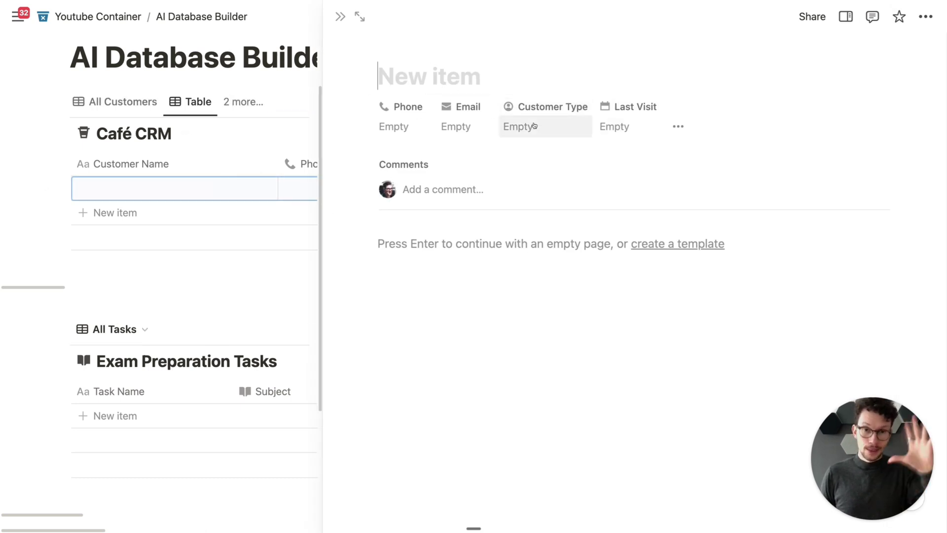
left_click(678, 126)
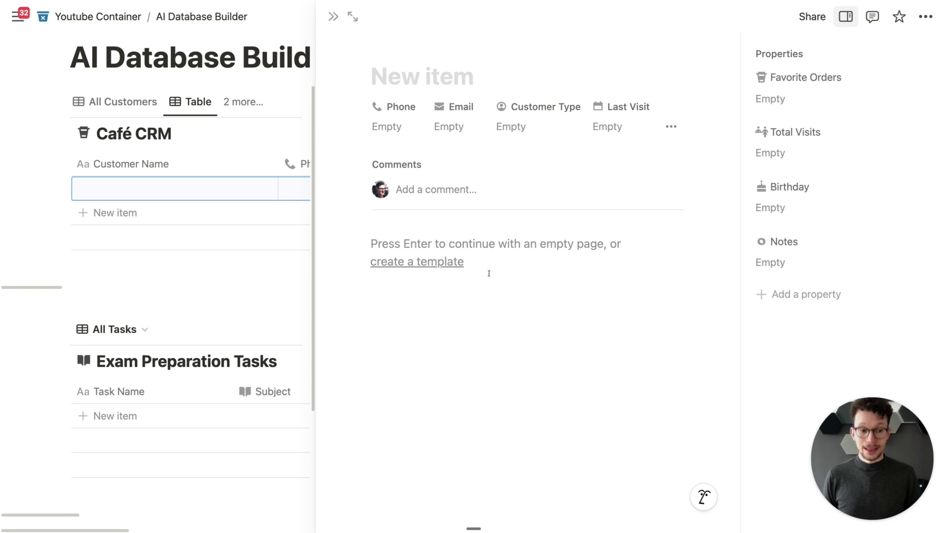
mouse_move(333, 16)
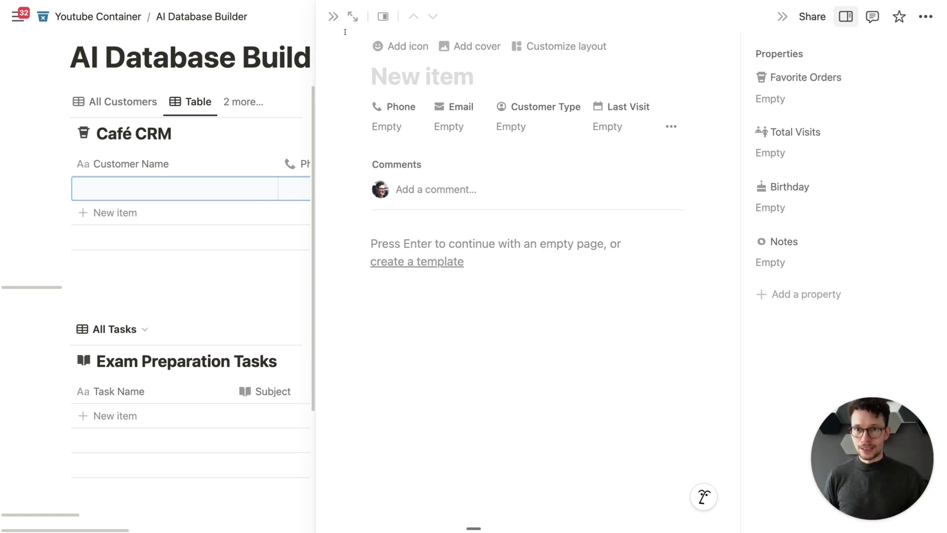
left_click(332, 17)
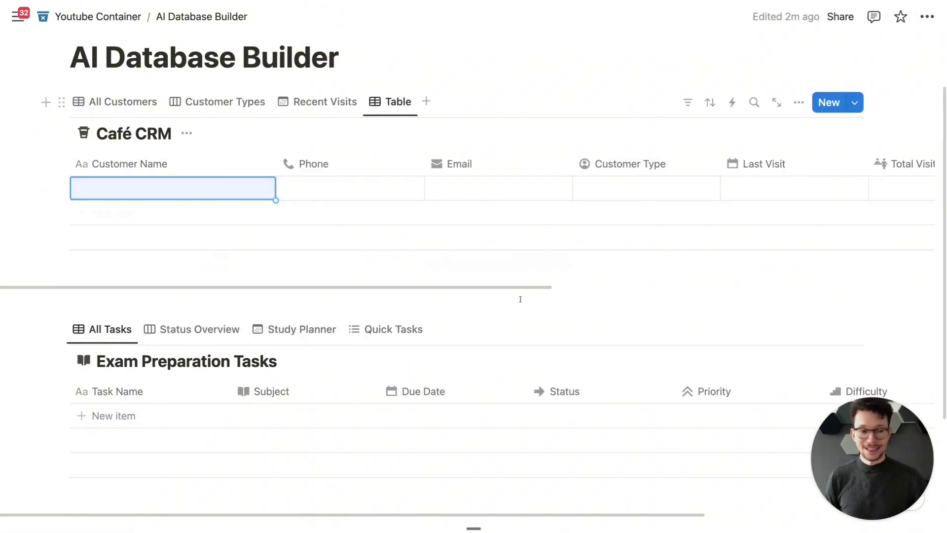
- Insert an inline database below the tasks table and submit a description to Build with AI
scroll(443, 470, "down", 3)
left_click(222, 374)
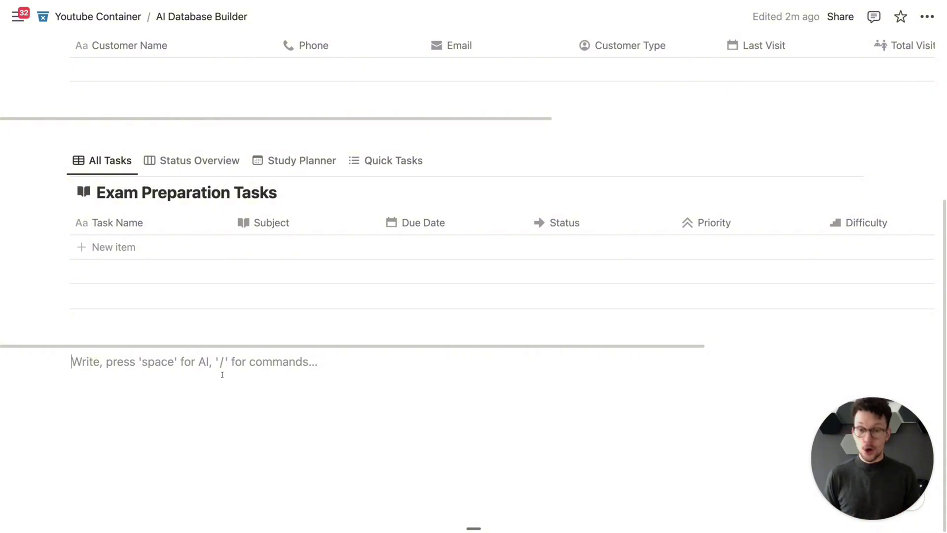
type("/data")
key("Return")
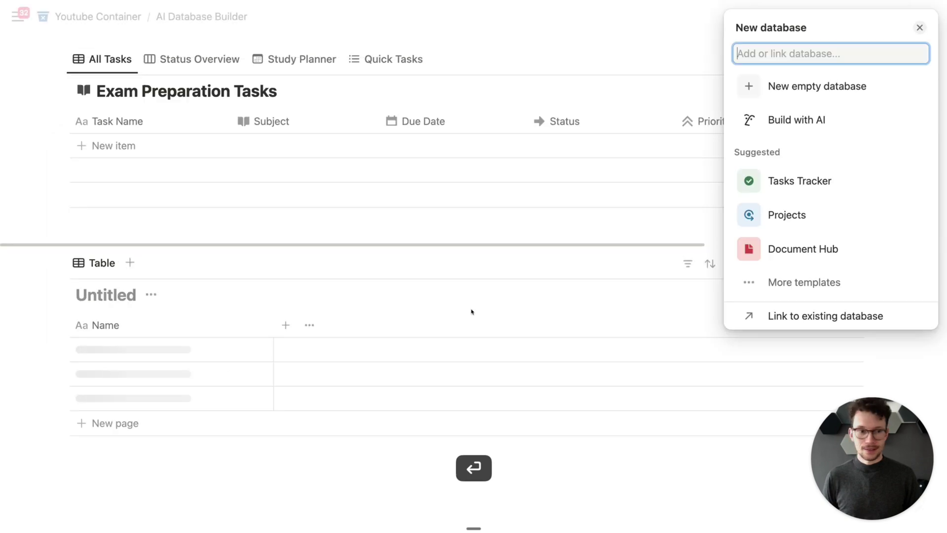
left_click(797, 119)
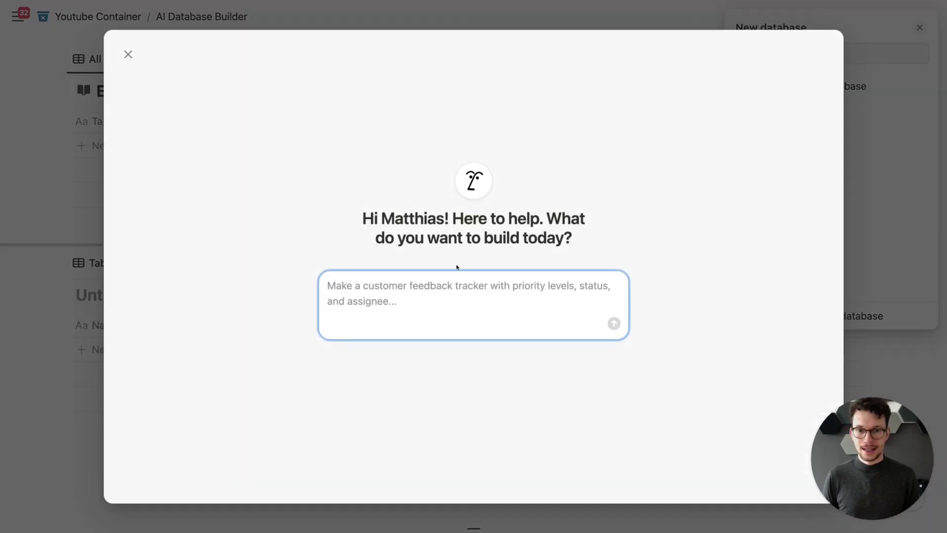
type("pleae")
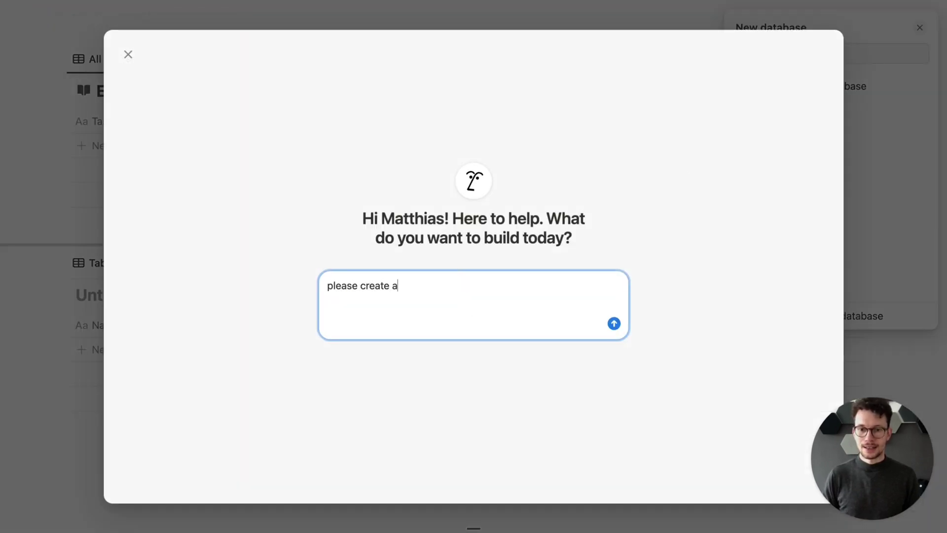
type("management system with")
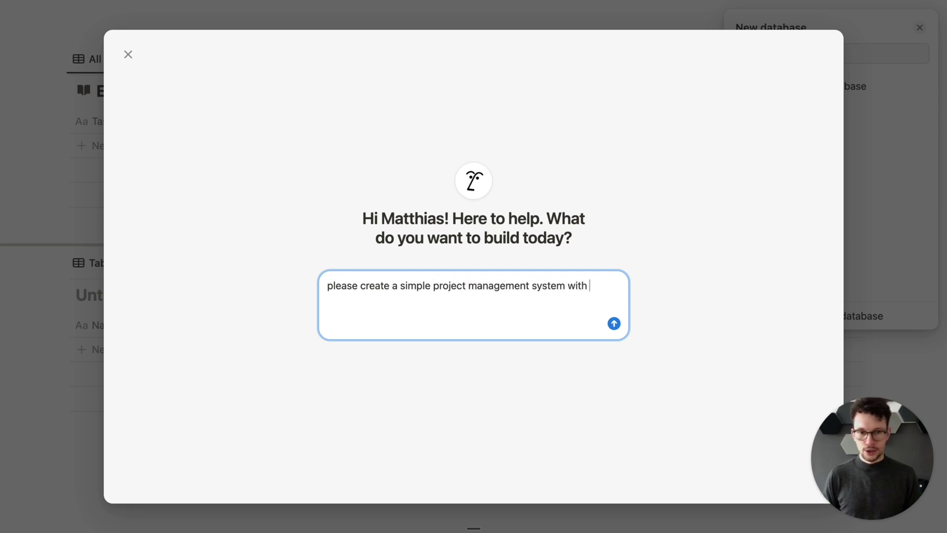
type(", one for projects and one for tasks")
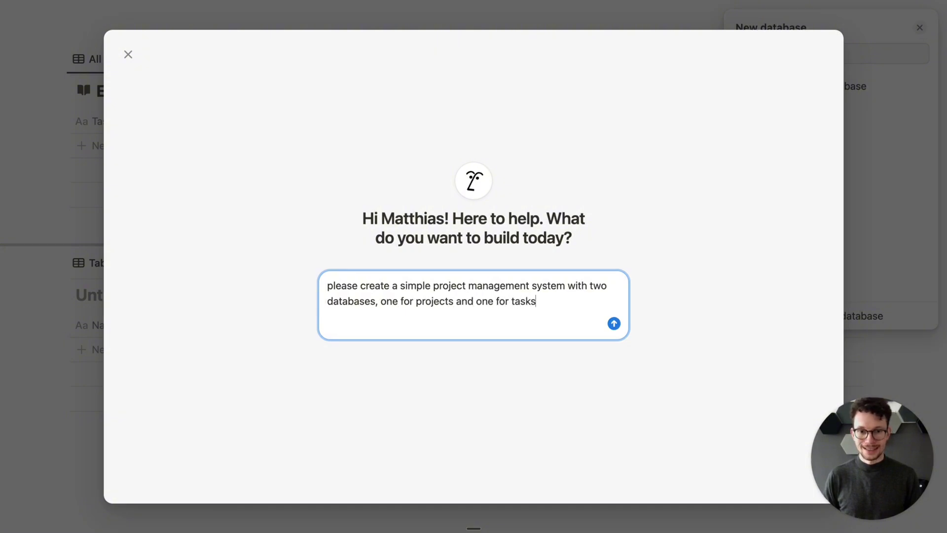
key("Return")
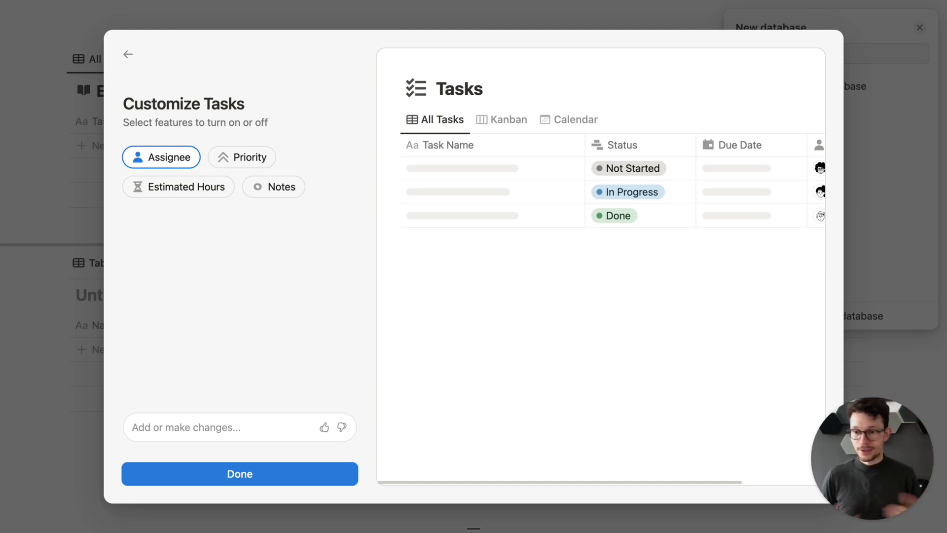
- Ask the AI builder to relate the new database to the project tasks database
left_click(187, 425)
type("p")
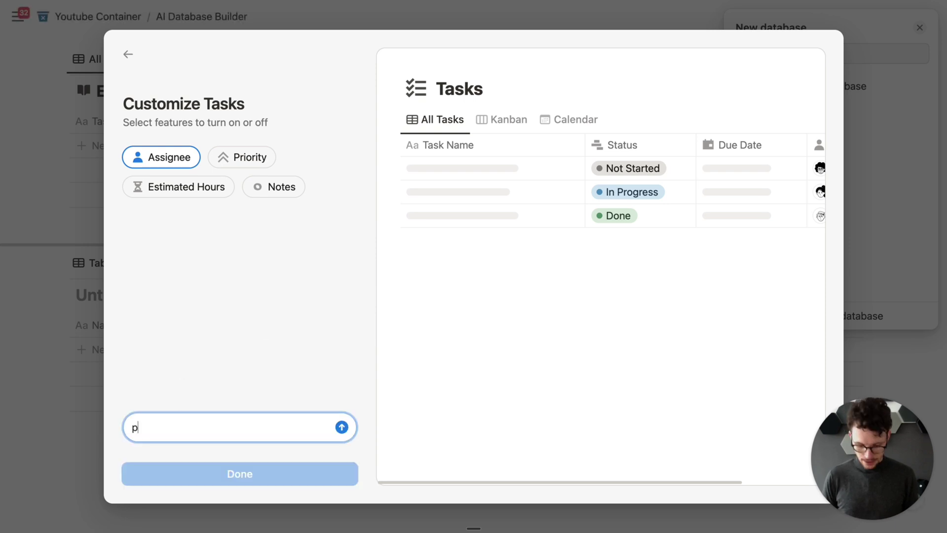
type("lease relate this t")
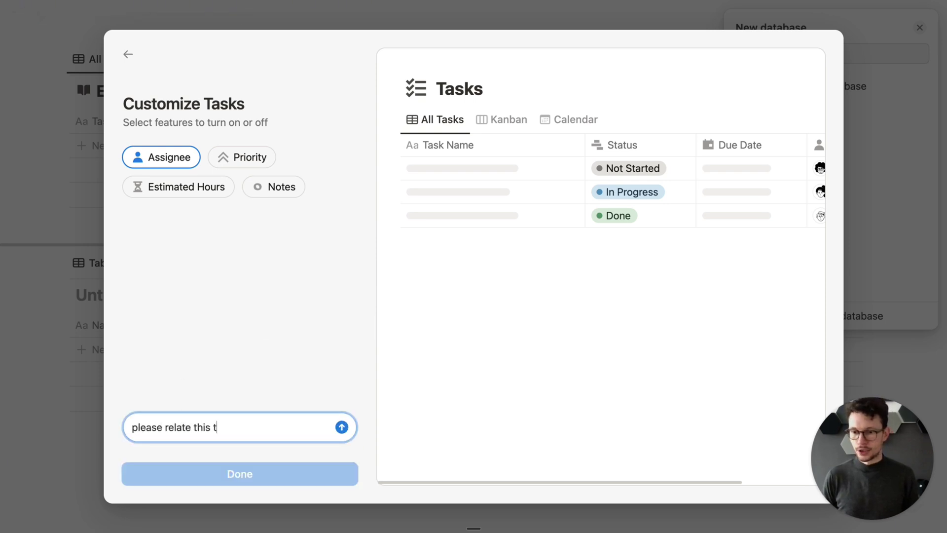
type("o my project ta")
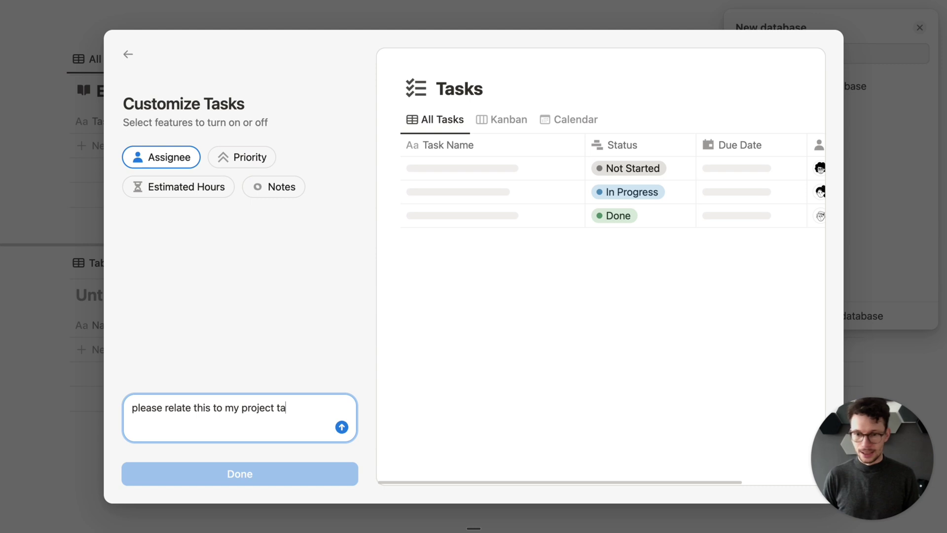
key("BackSpace")
key("BackSpace")
type("databsae")
key("BackSpace")
key("BackSpace")
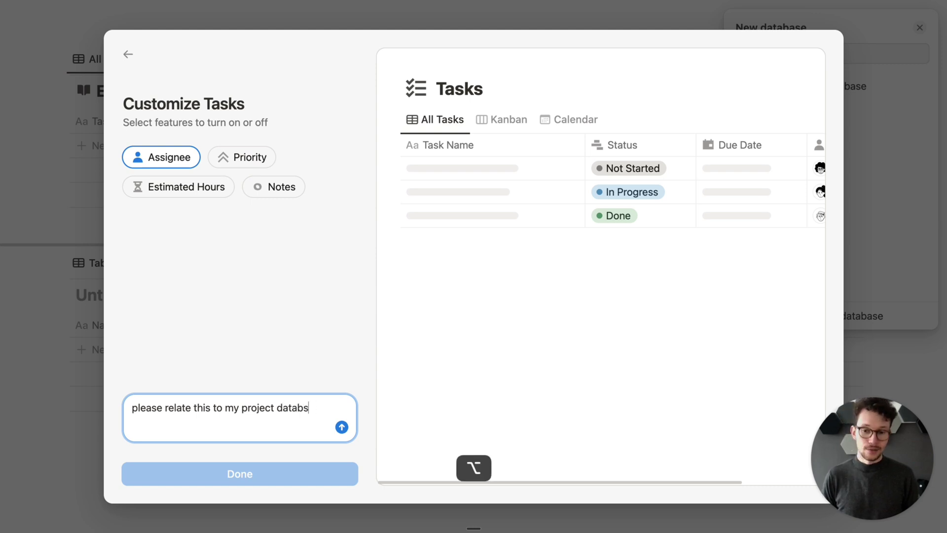
key("BackSpace")
key("BackSpace")
type("base @")
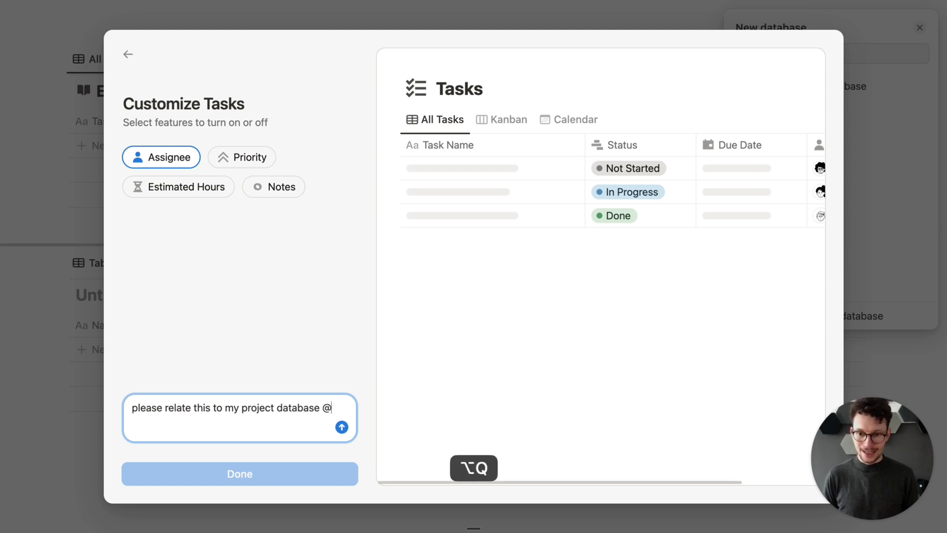
type("@@@")
key("BackSpace")
key("BackSpace")
key("BackSpace")
key("BackSpace")
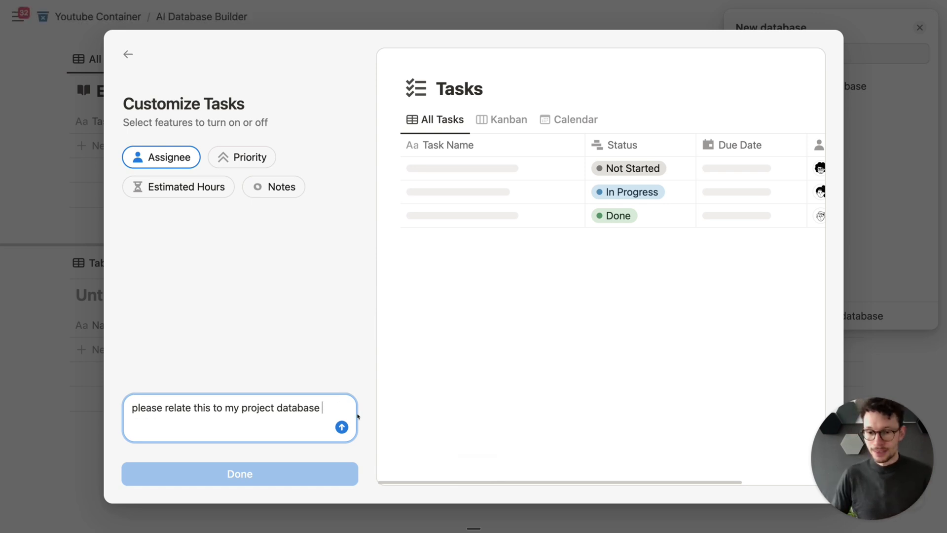
left_click(347, 427)
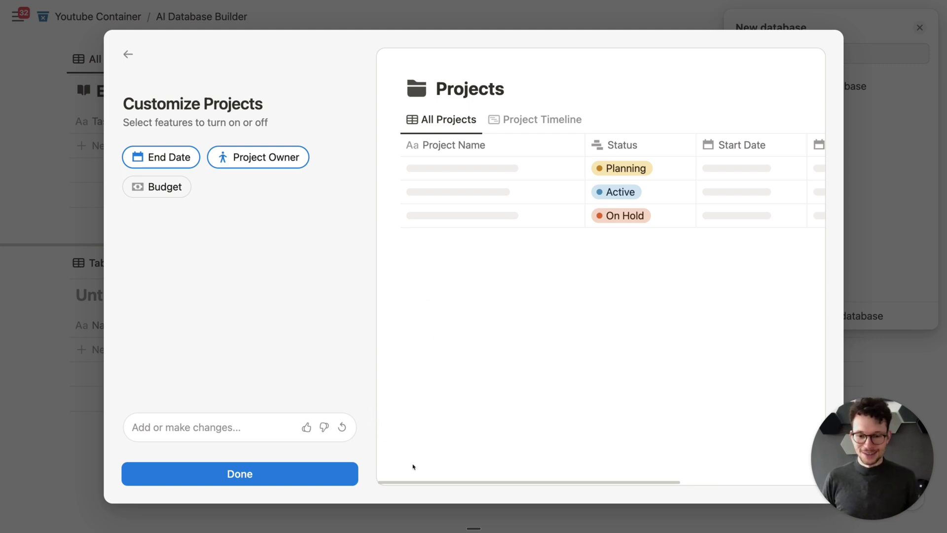
- Discard the Projects build and request a database with two numbers plus a summing formula
key("Escape")
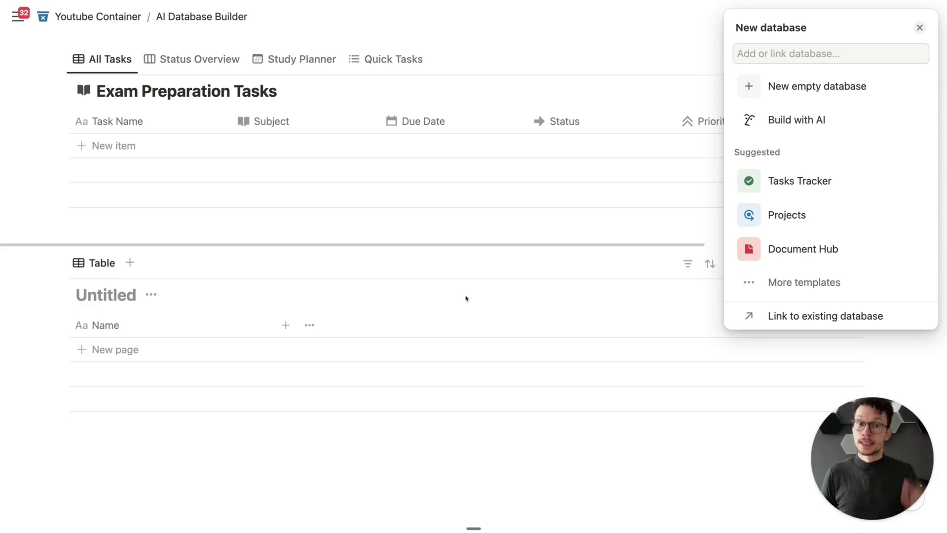
left_click(794, 130)
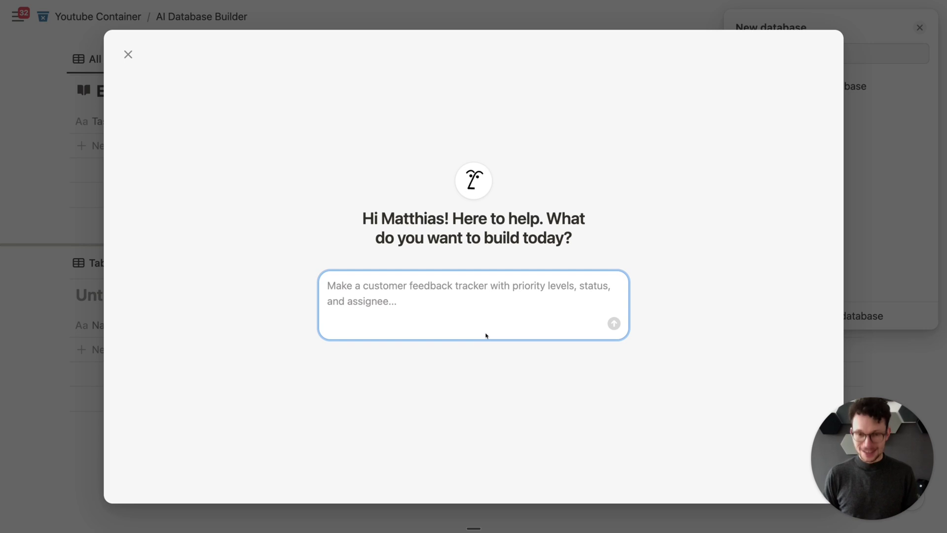
type("create a simp")
type("le database with tw")
type("o number properties a")
type("nd a third ")
type("formula property that")
type(" seu")
key("BackSpace")
key("BackSpace")
key("BackSpace")
type("sums ")
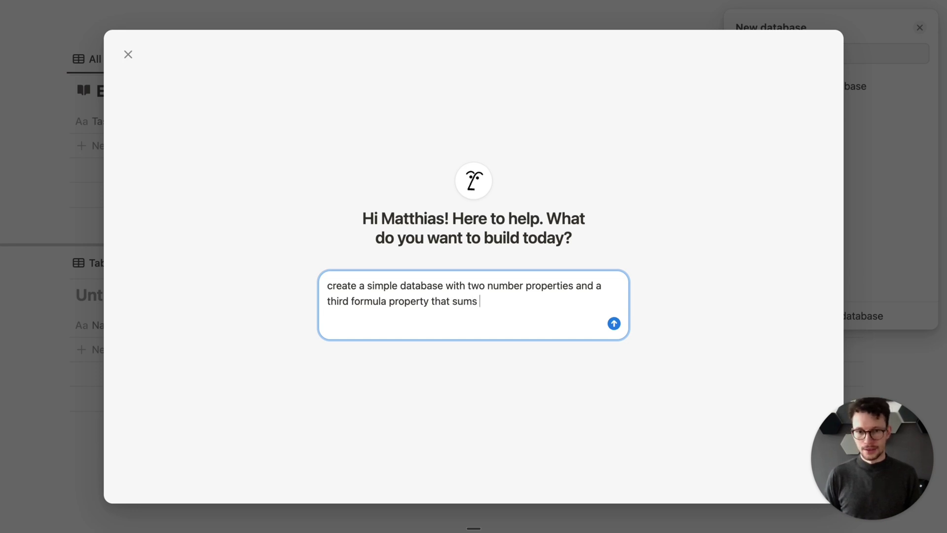
type("up the numbers.")
key("Return")
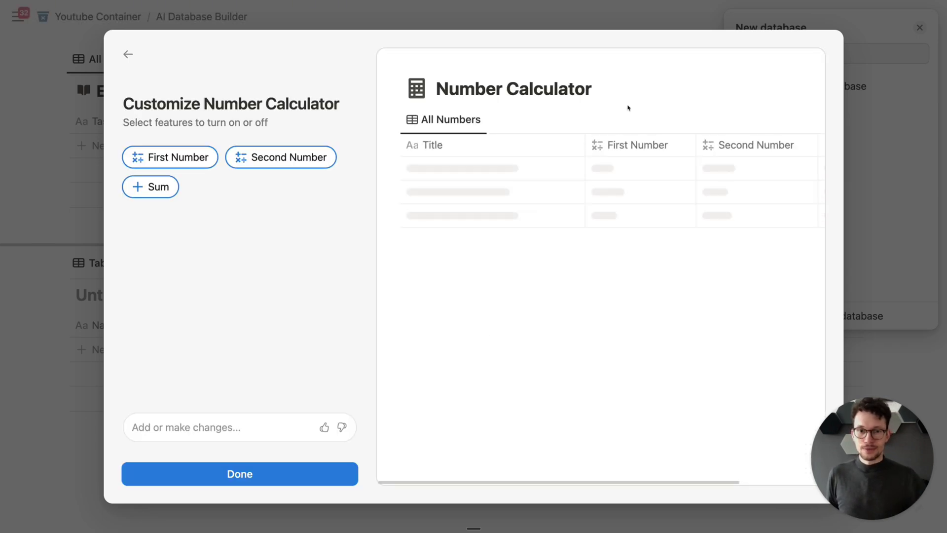
scroll(616, 171, "right", 3)
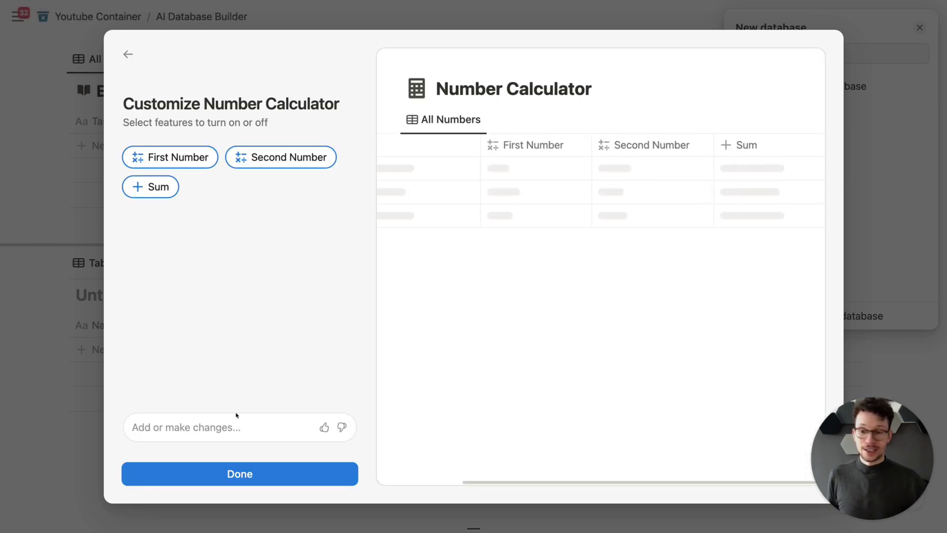
- Add the Number Calculator database to the page and create one empty row in it
left_click(240, 474)
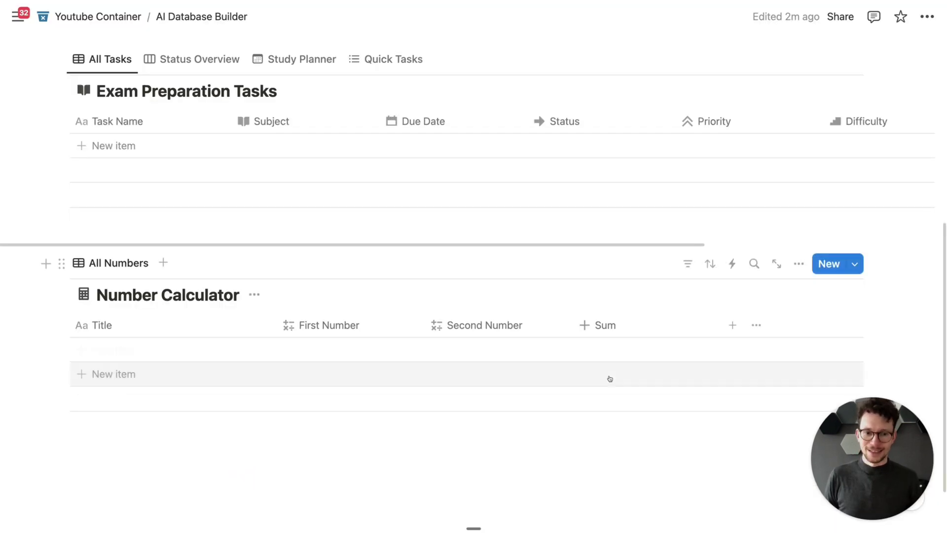
left_click(483, 359)
left_click(625, 353)
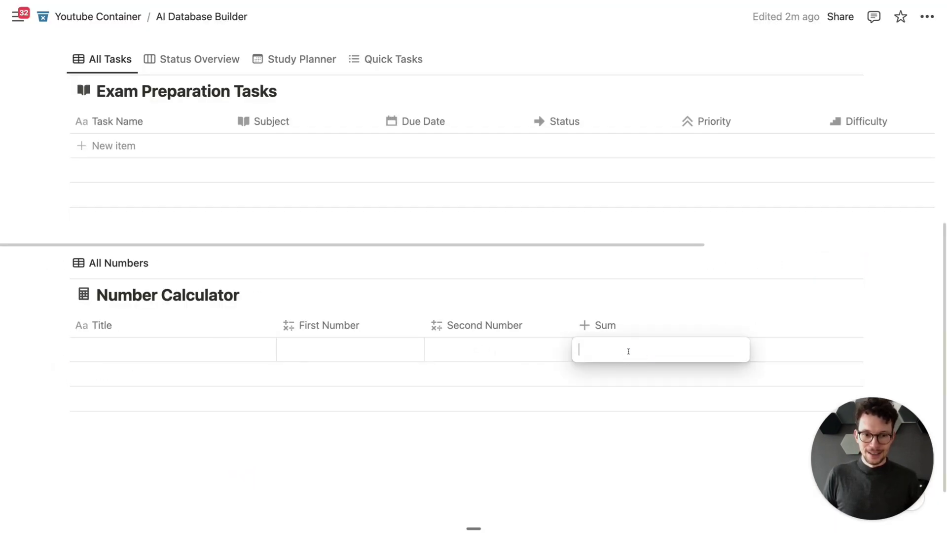
left_click(547, 356)
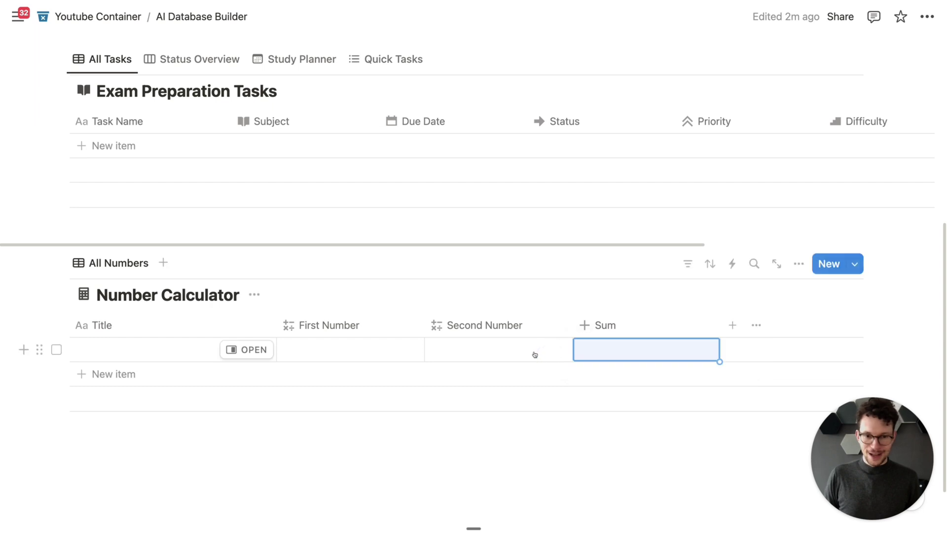
left_click(535, 353)
left_click(358, 347)
left_click(447, 362)
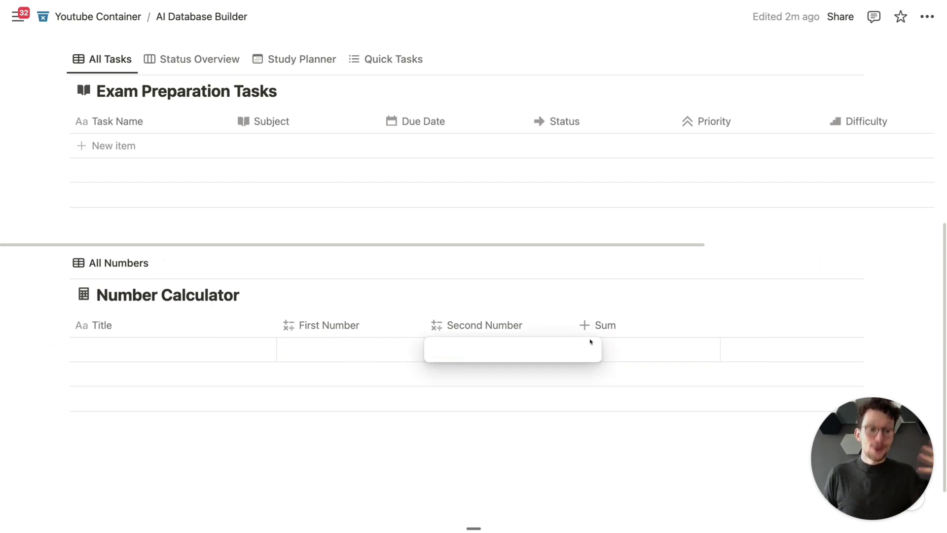
key("Escape")
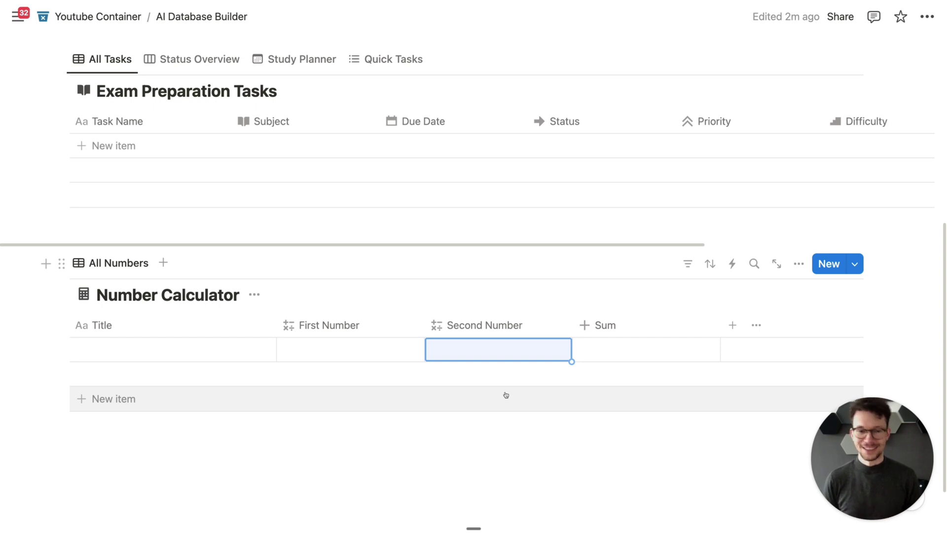
- Preview the Sub-items, Dependencies, Tasks and AI summary features for Exam Preparation Tasks
left_click(458, 278)
scroll(459, 278, "up", 5)
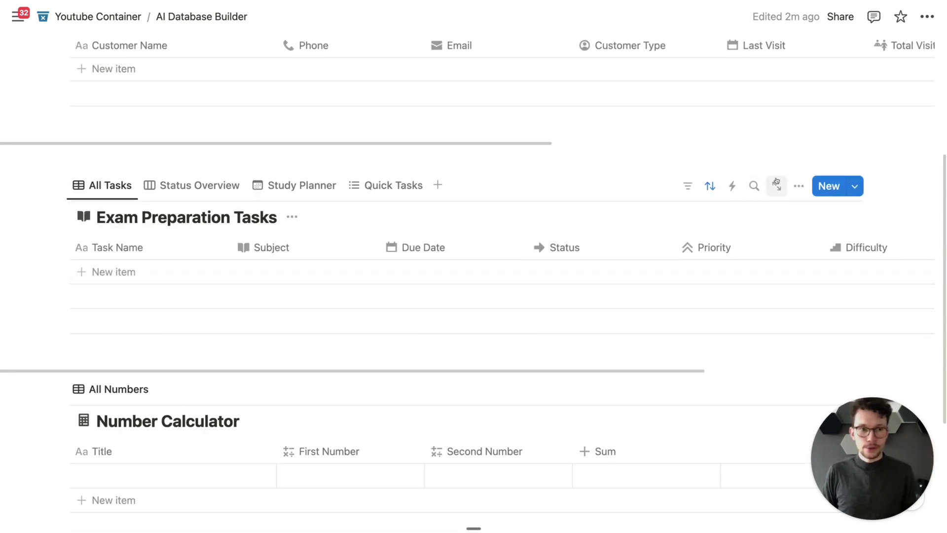
left_click(799, 185)
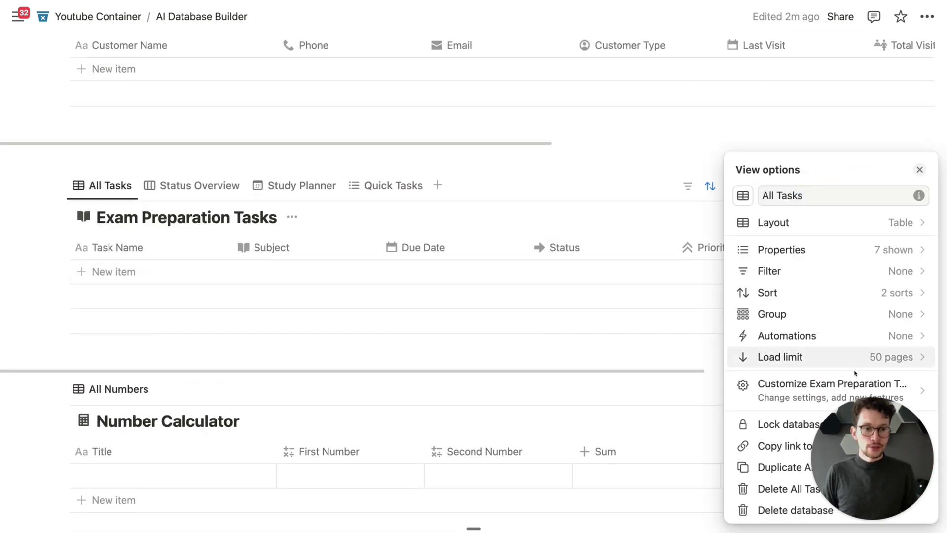
left_click(772, 395)
mouse_move(785, 283)
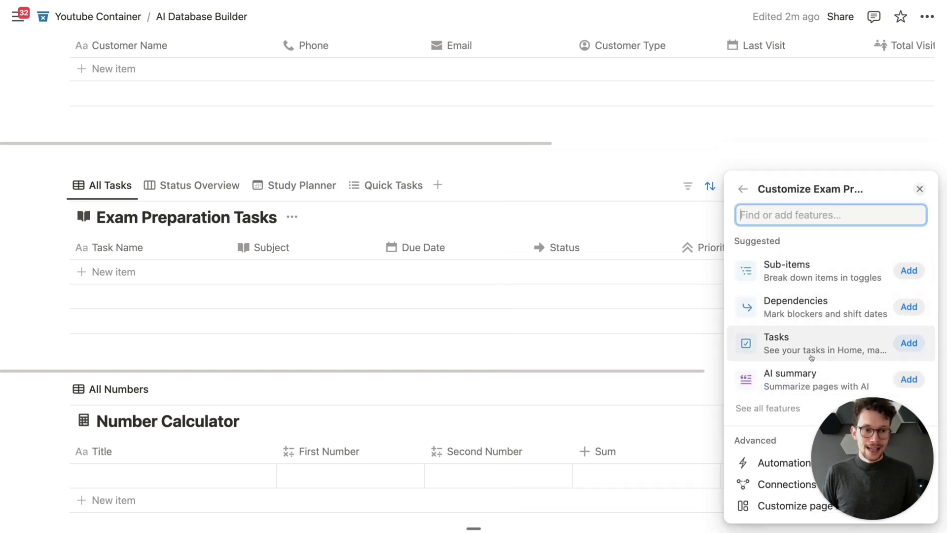
mouse_move(805, 357)
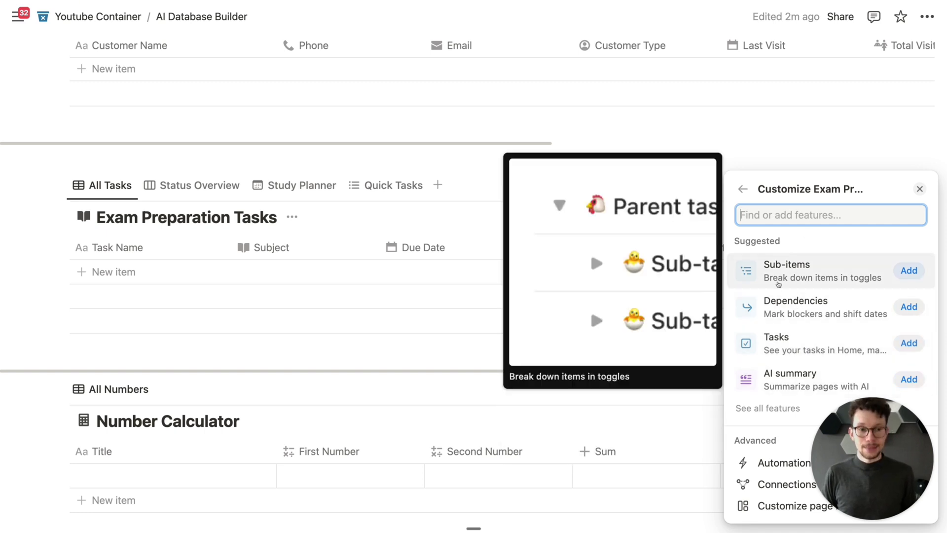
mouse_move(778, 313)
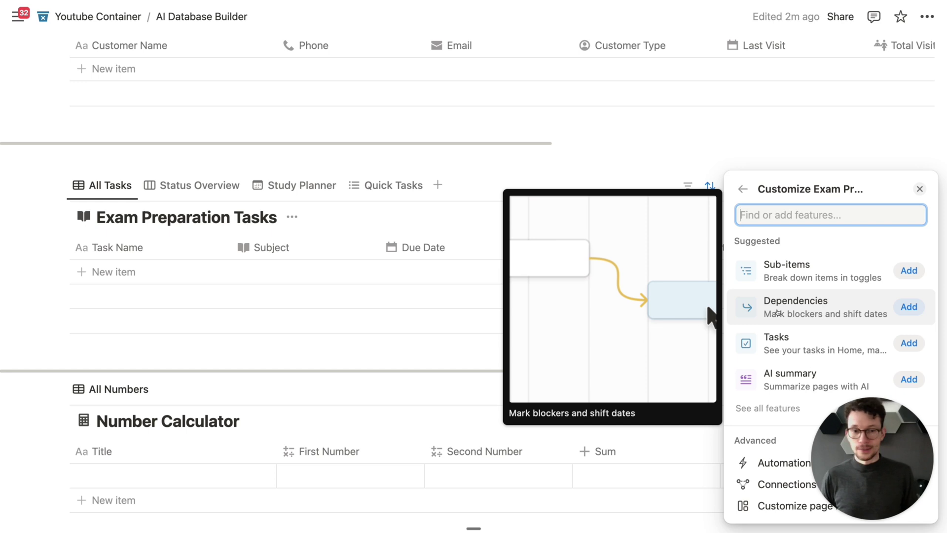
mouse_move(834, 334)
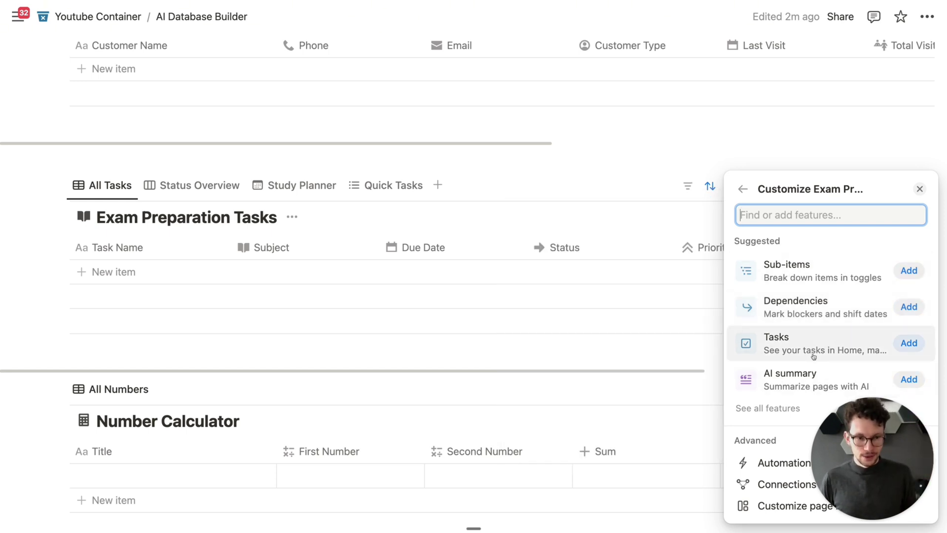
mouse_move(757, 396)
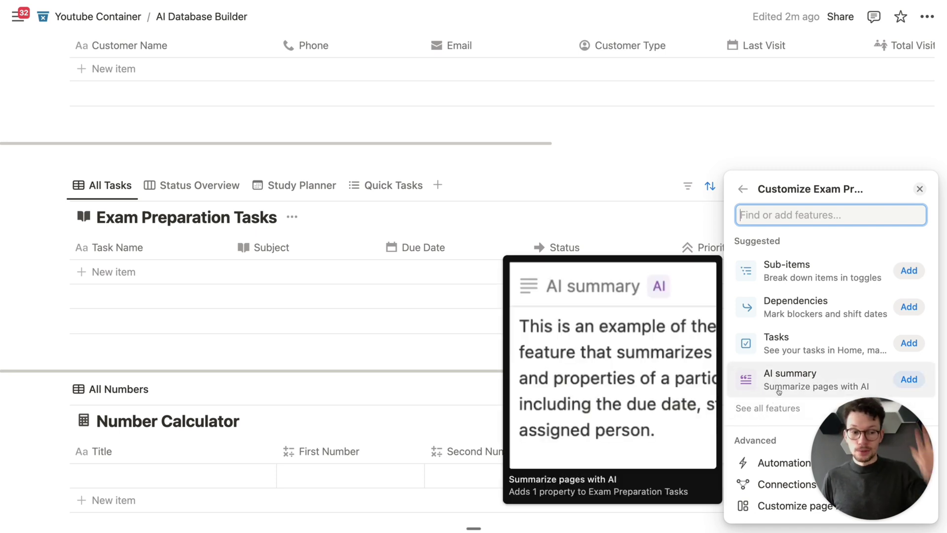
left_click(742, 189)
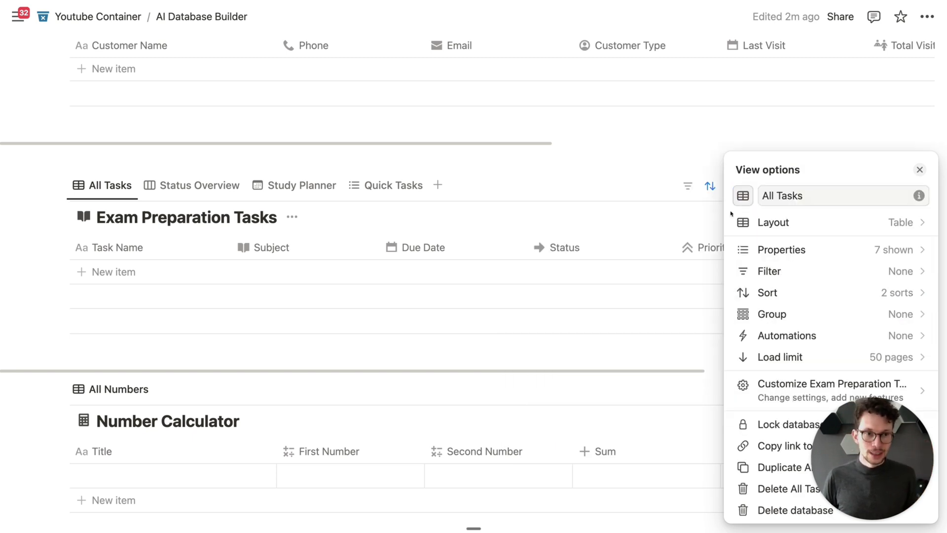
- Close the view settings and open the empty Café CRM entry in side peek
left_click(564, 232)
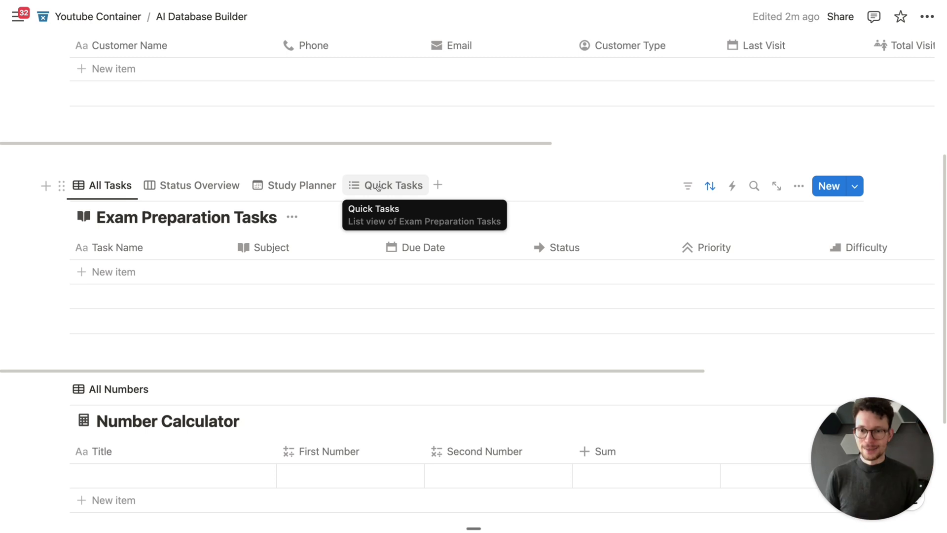
scroll(378, 188, "up", 4)
scroll(296, 374, "down", 3)
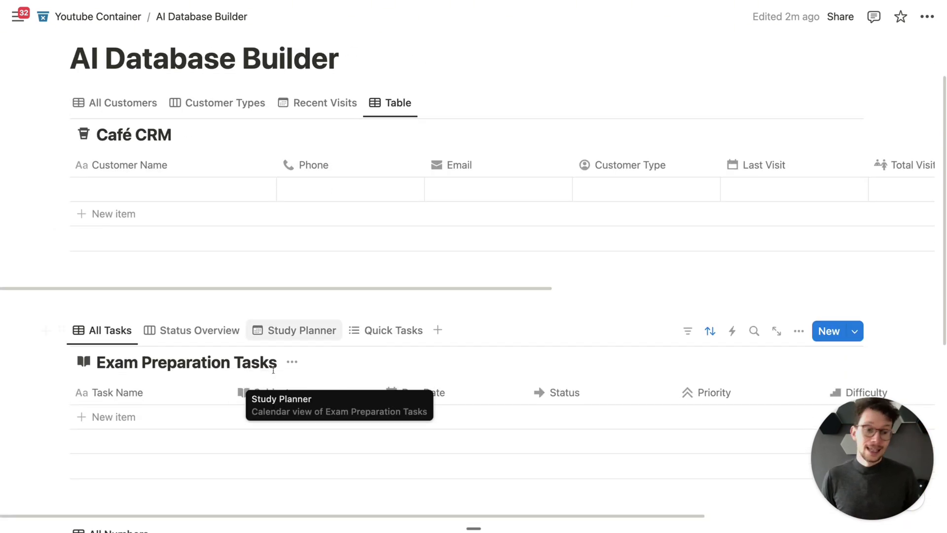
scroll(231, 236, "up", 2)
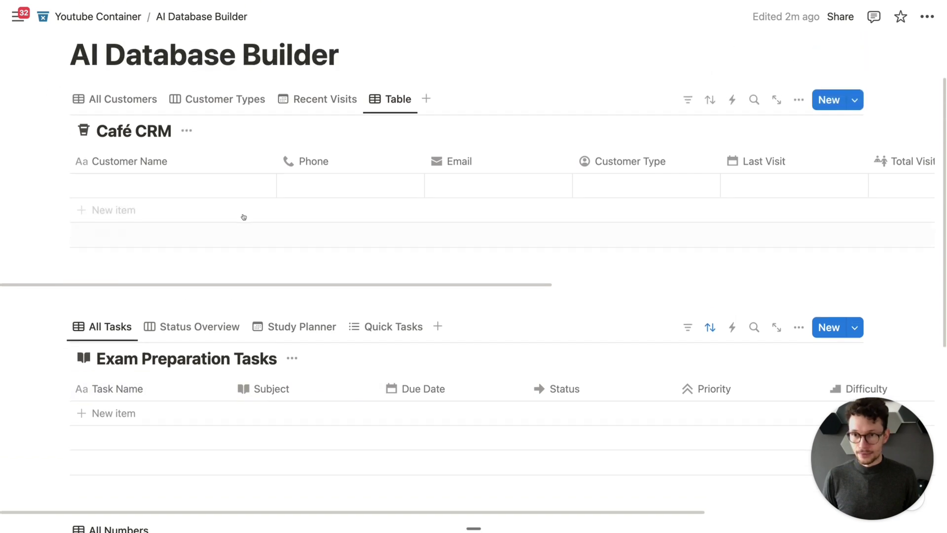
left_click(241, 186)
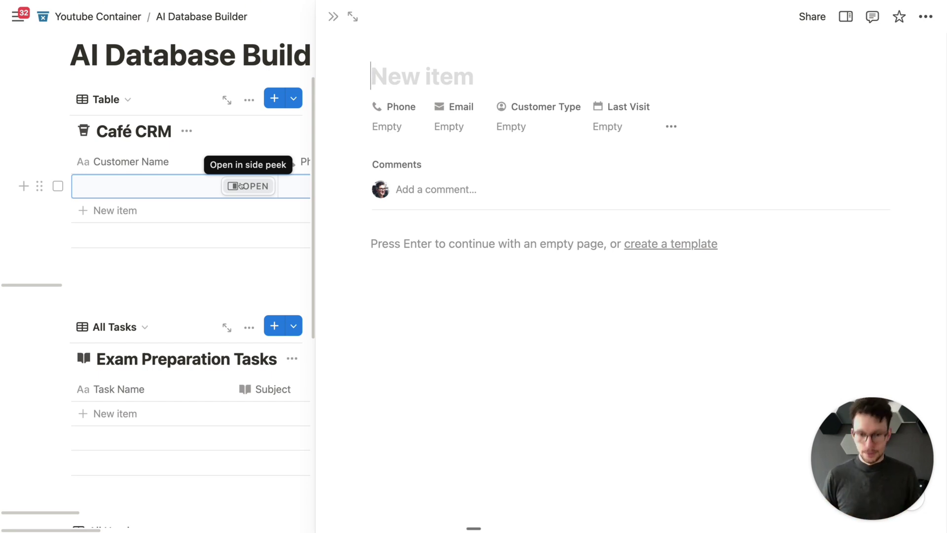
- Close the blank Café CRM entry's side peek with Escape
key("Escape")
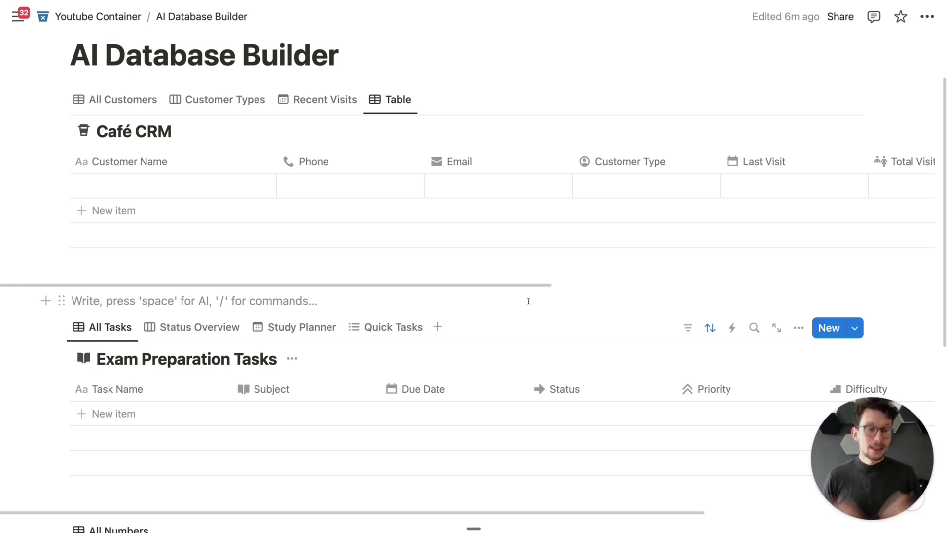
scroll(528, 301, "down", 7)
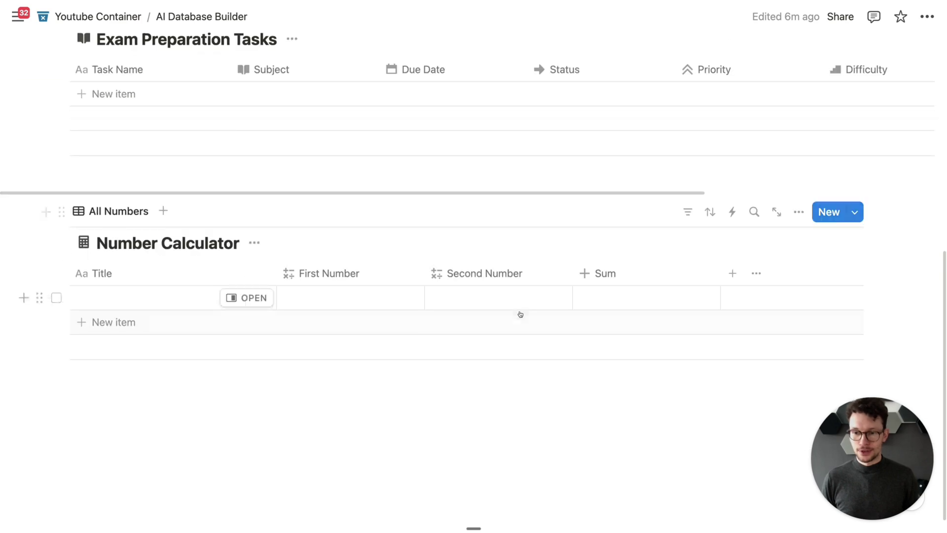
left_click(391, 423)
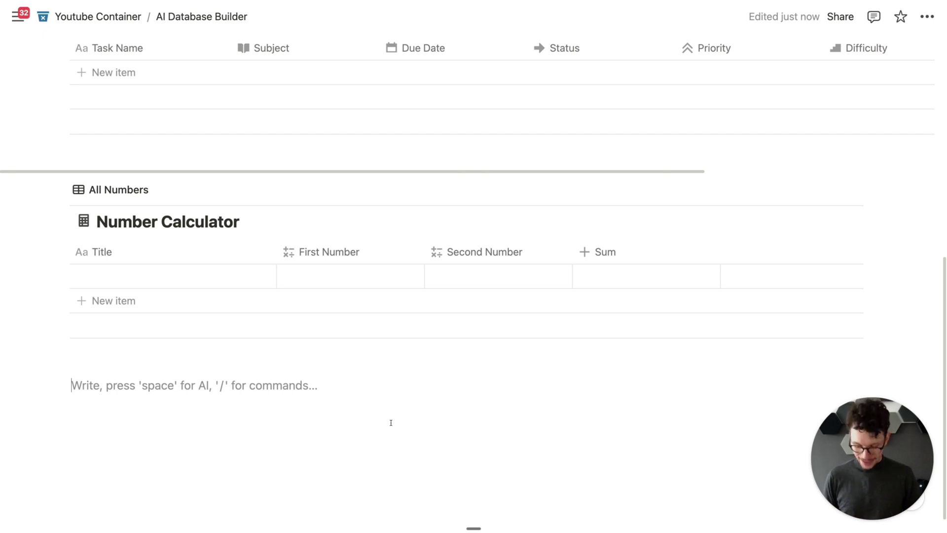
key("space")
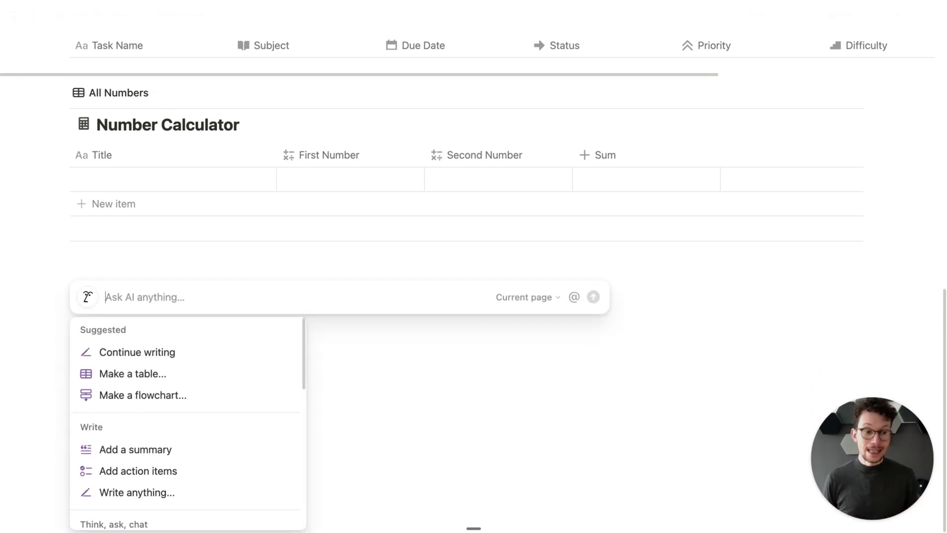
left_click(433, 375)
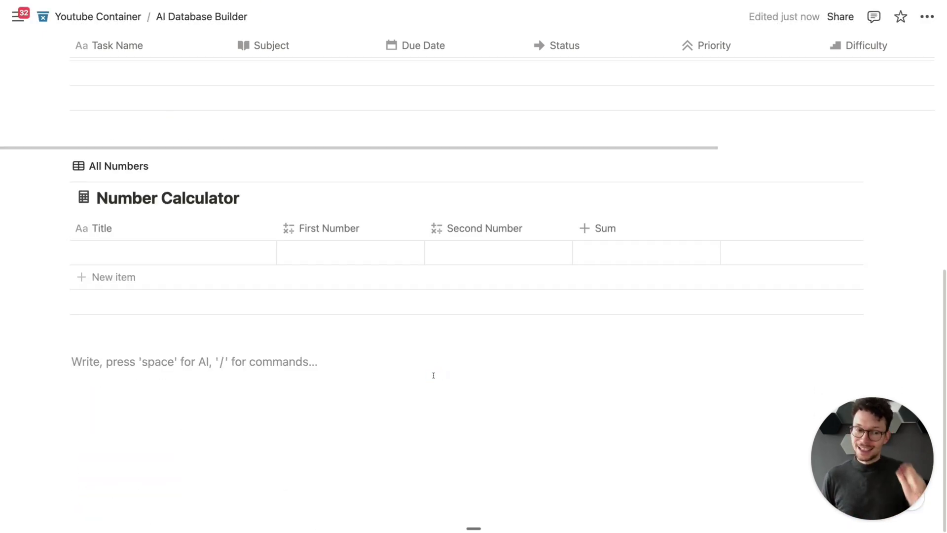
scroll(433, 377, "up", 5)
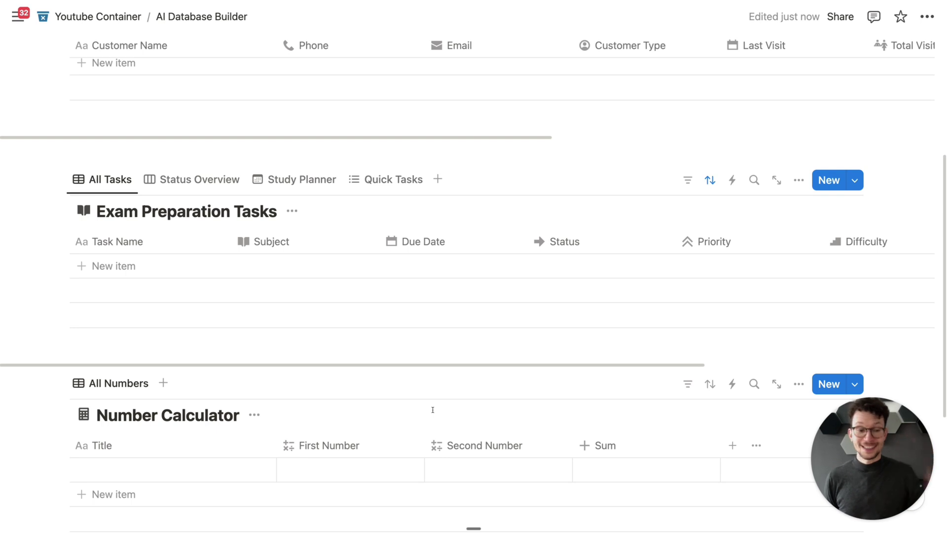
scroll(432, 410, "up", 5)
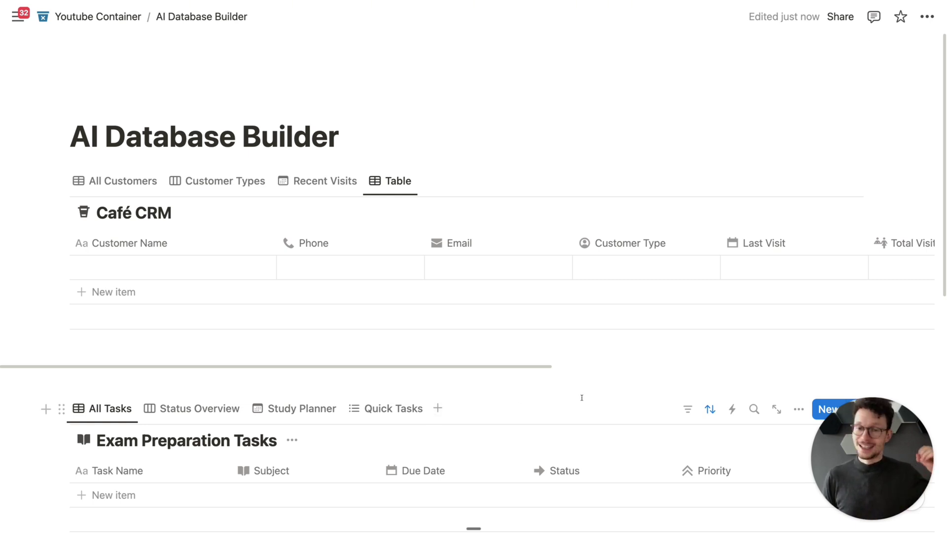
scroll(582, 397, "down", 2)
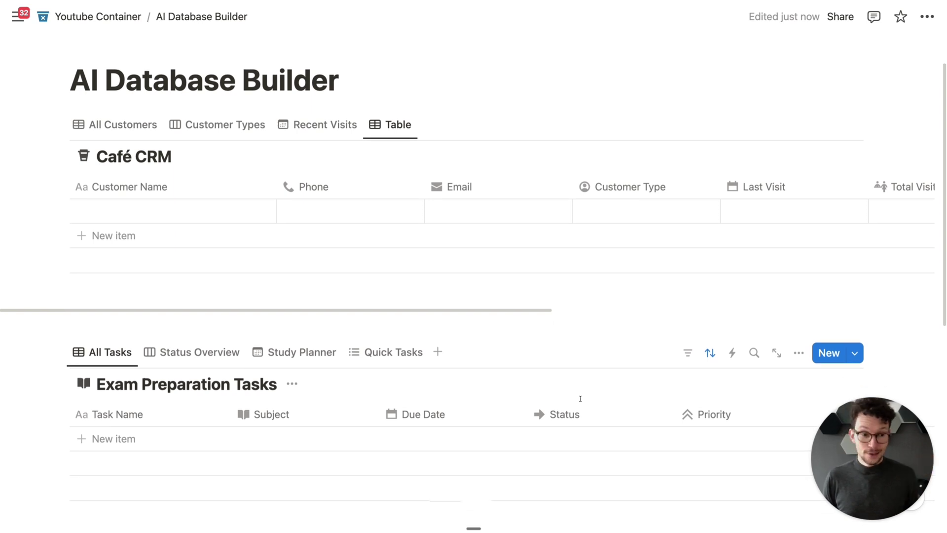
scroll(580, 398, "up", 2)
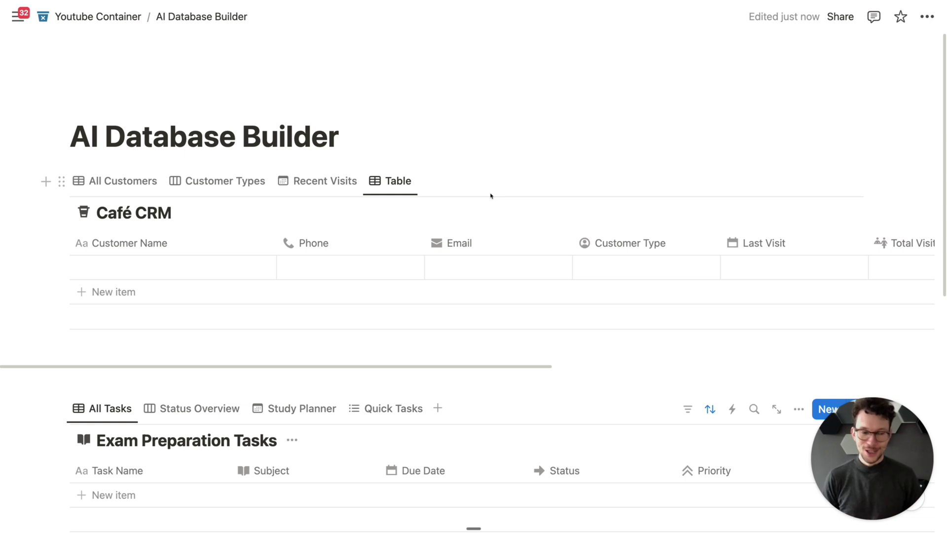
scroll(491, 196, "down", 2)
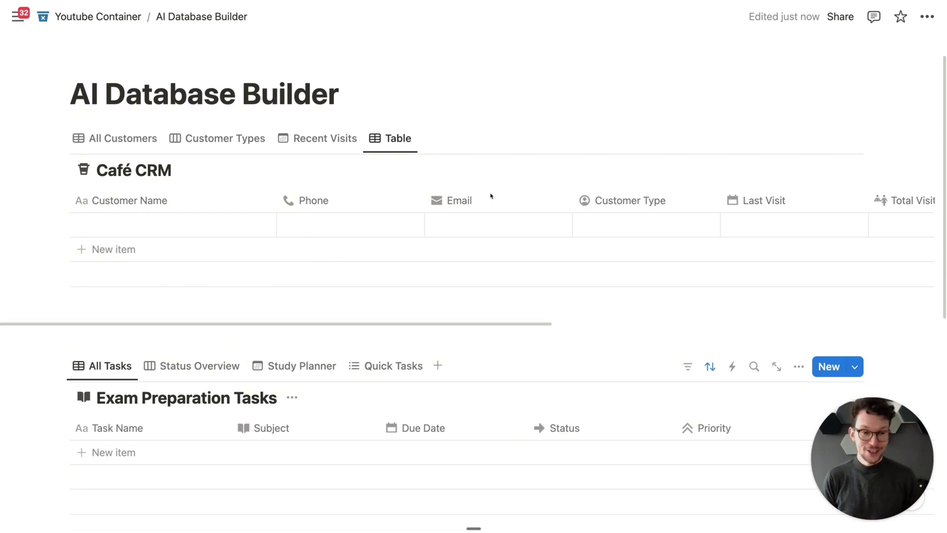